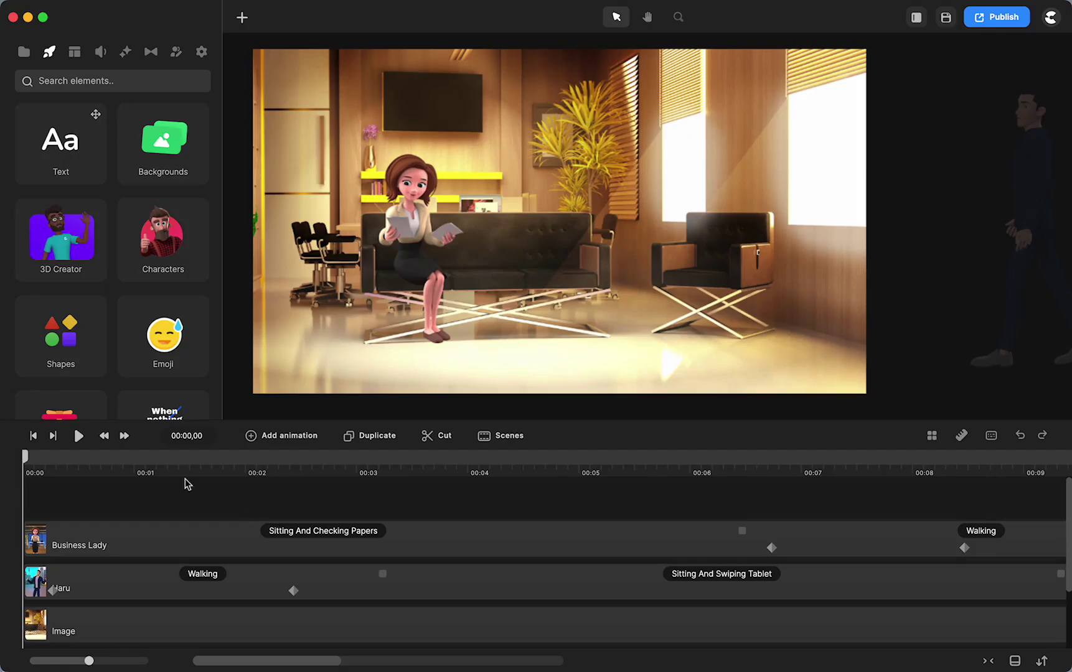
Play the office scene, pausing and resuming, until Haru gets up from the couch and walks off
click(78, 437)
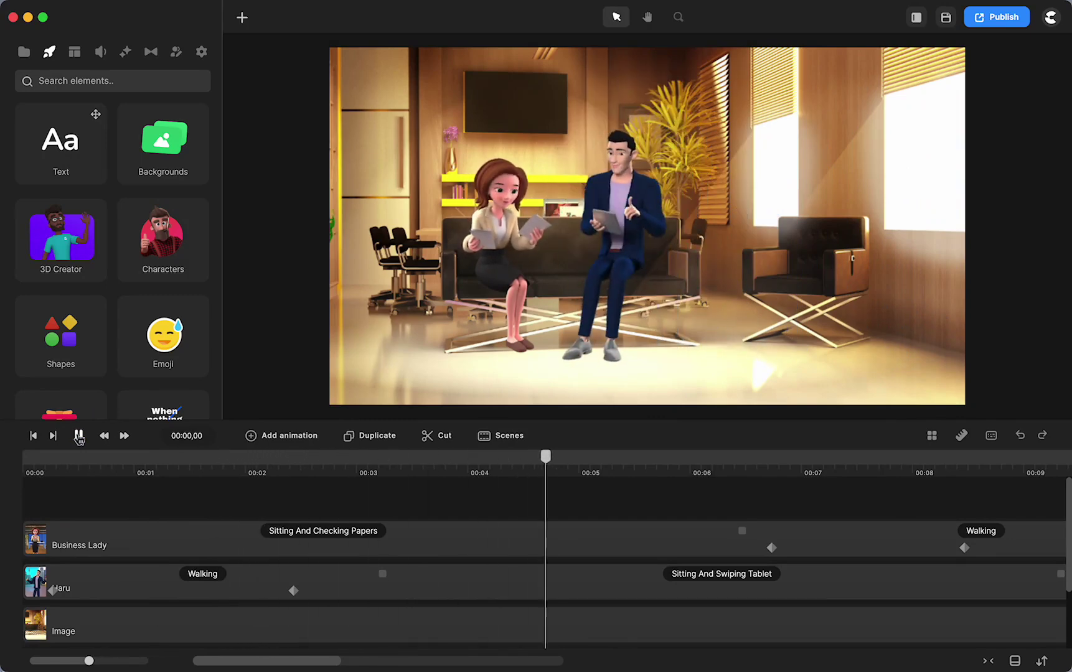
click(78, 436)
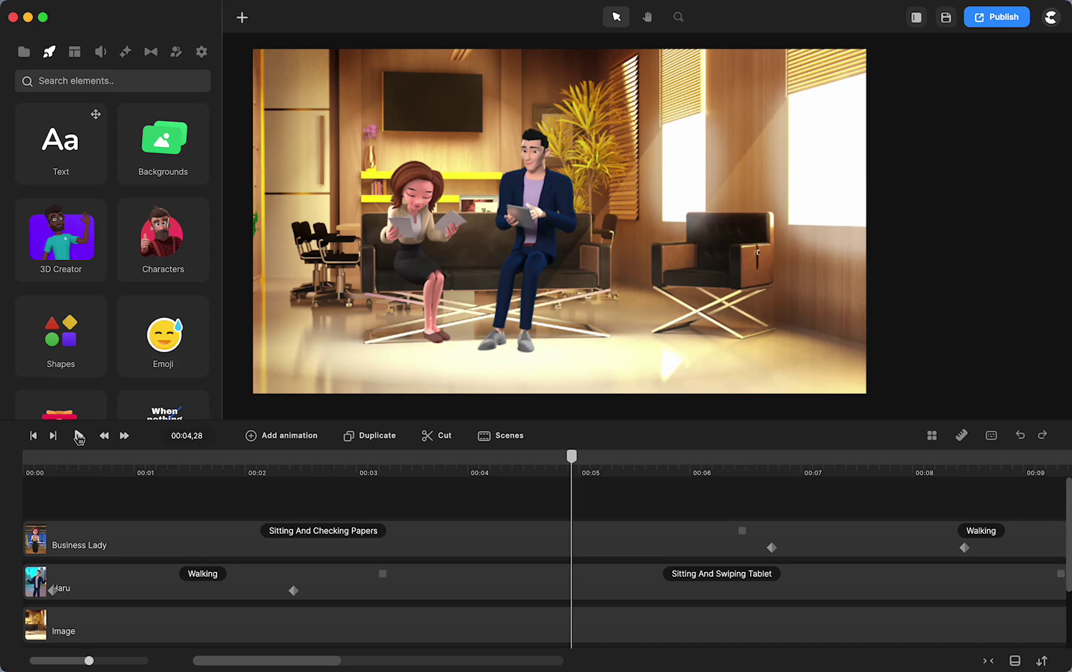
click(78, 437)
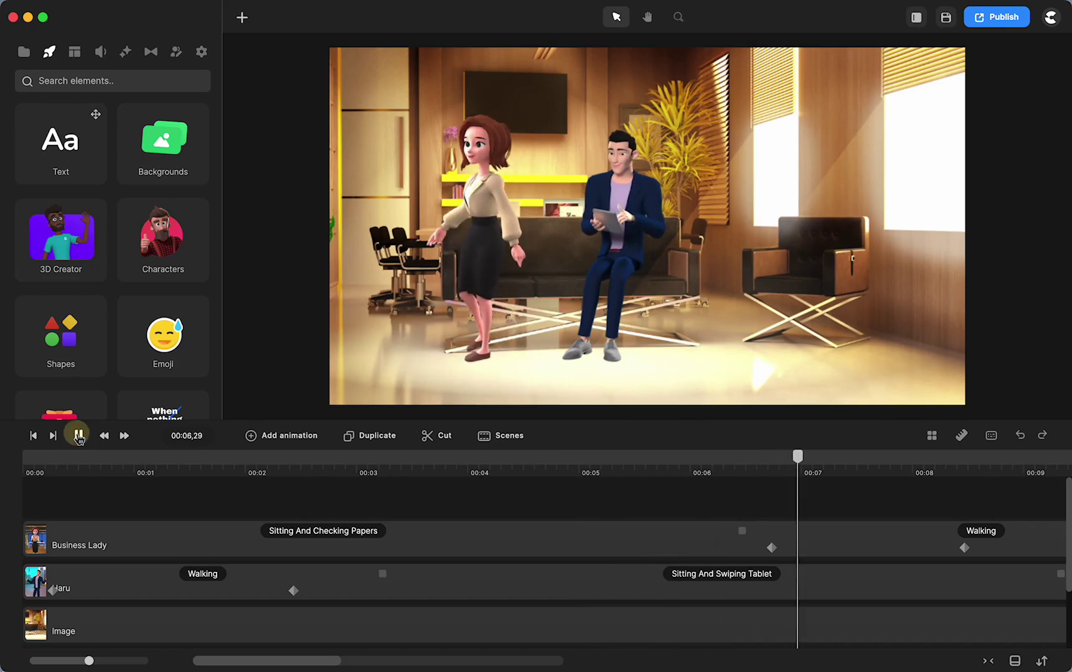
click(79, 436)
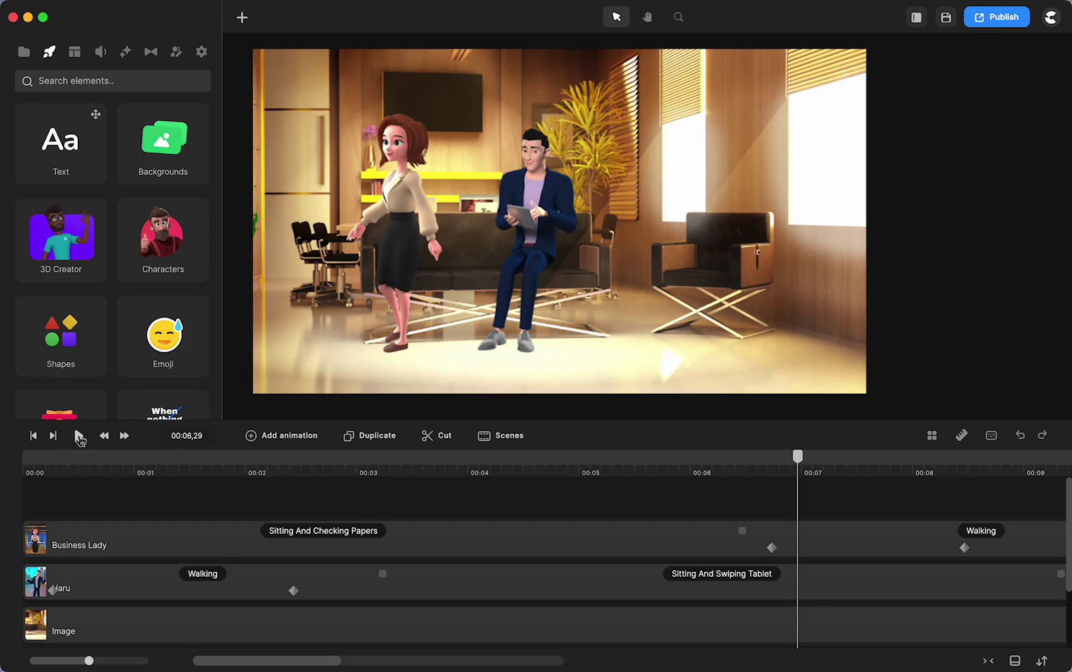
click(80, 437)
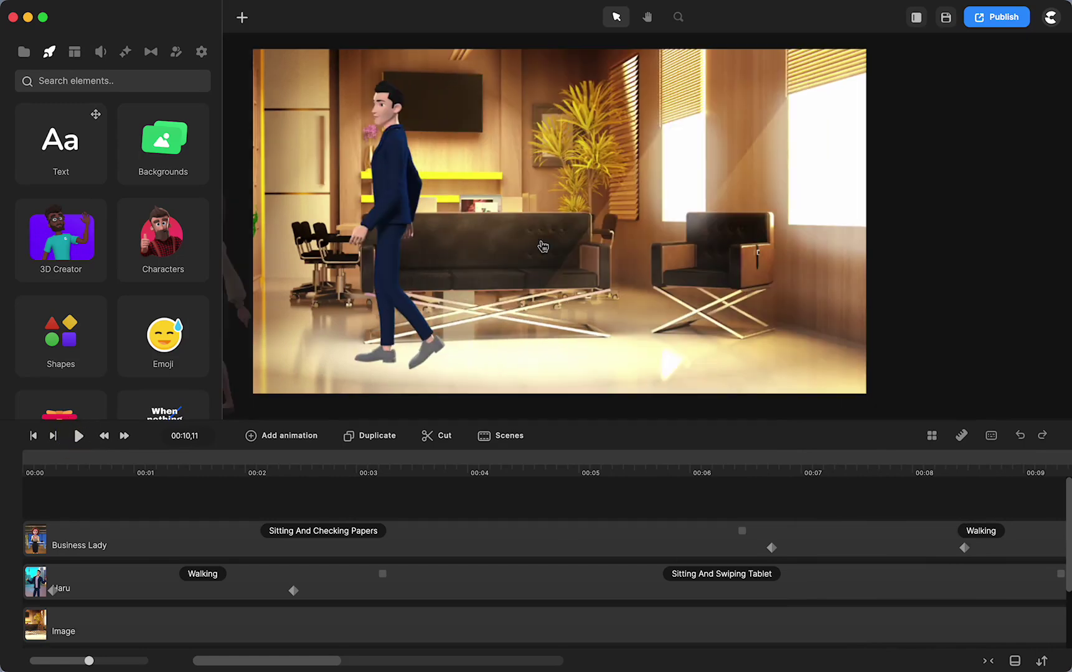
Return the playhead to 00:00 and scroll the timeline to see where the clips end
scroll(461, 567, right, 5)
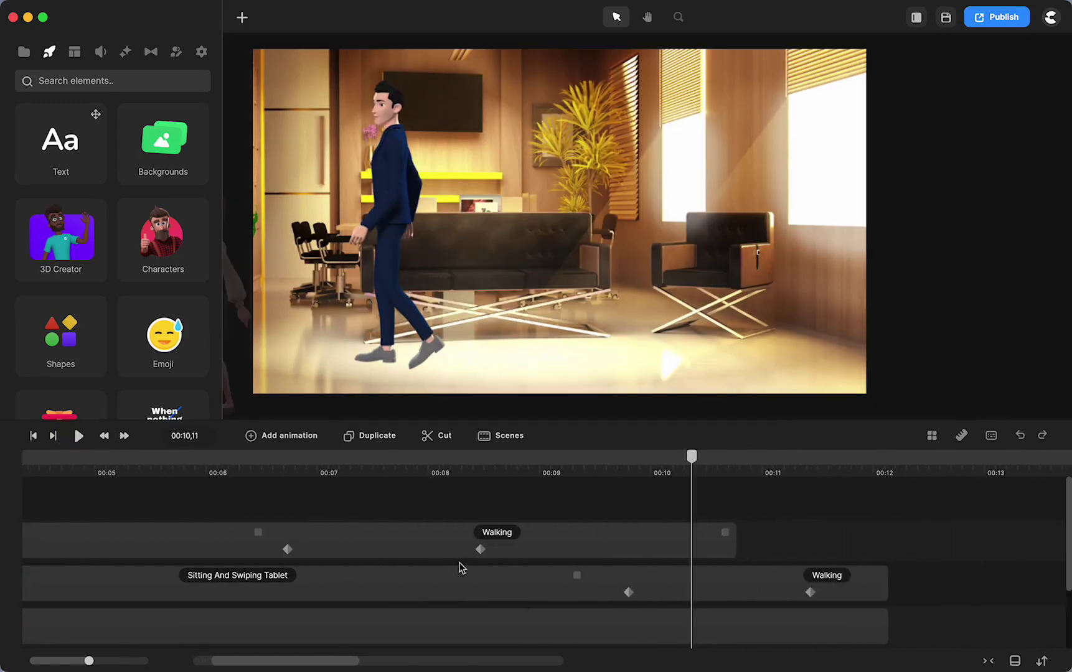
scroll(461, 567, left, 5)
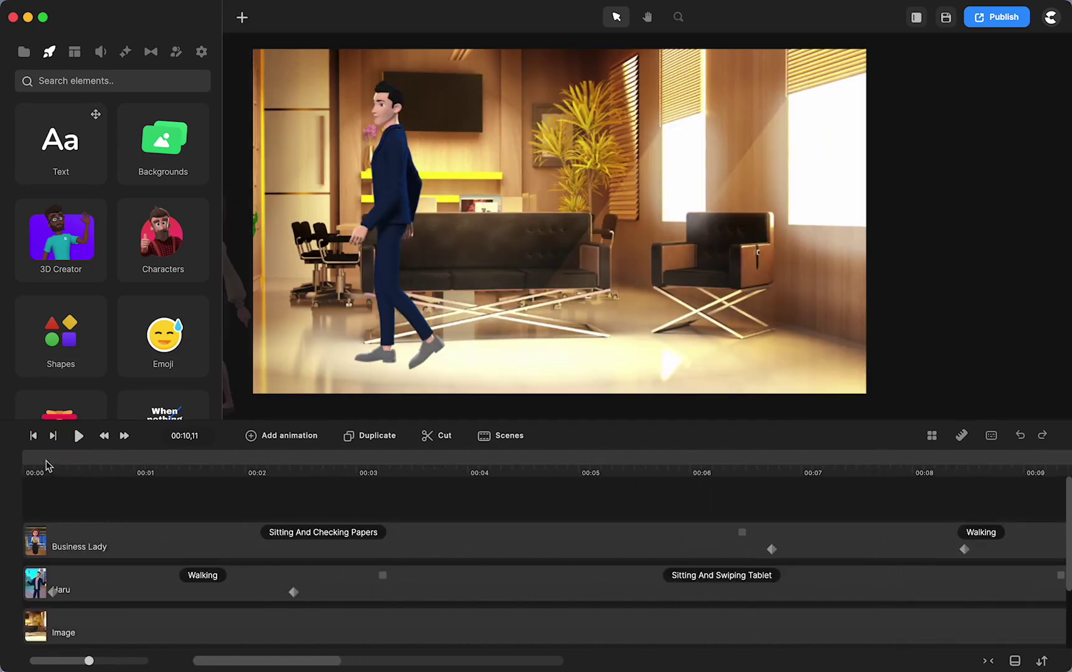
click(35, 437)
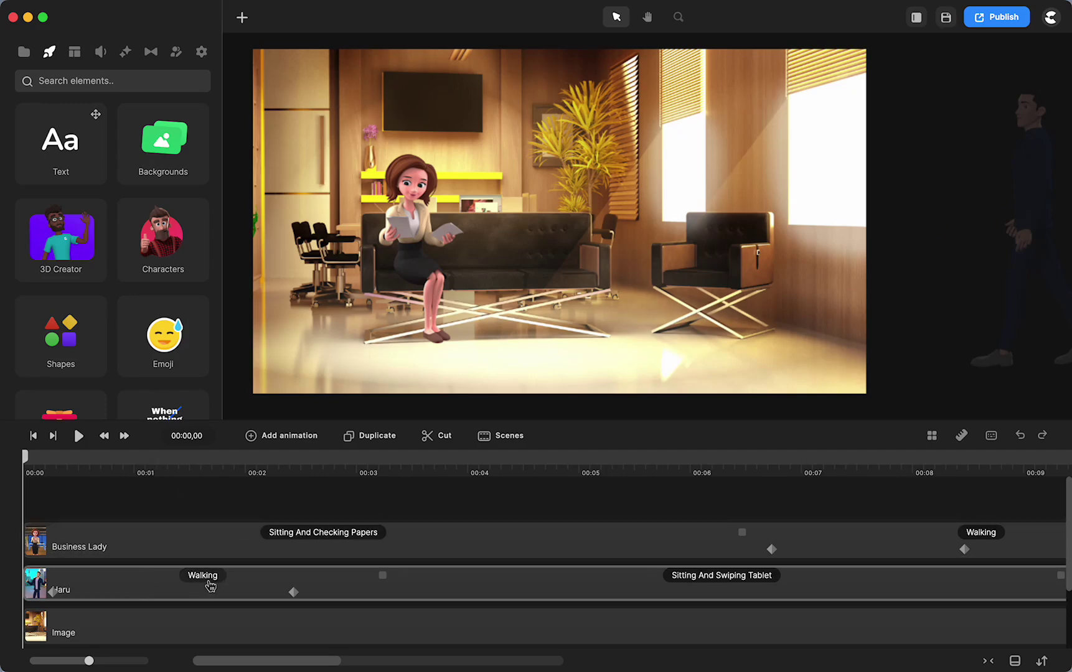
scroll(496, 588, right, 10)
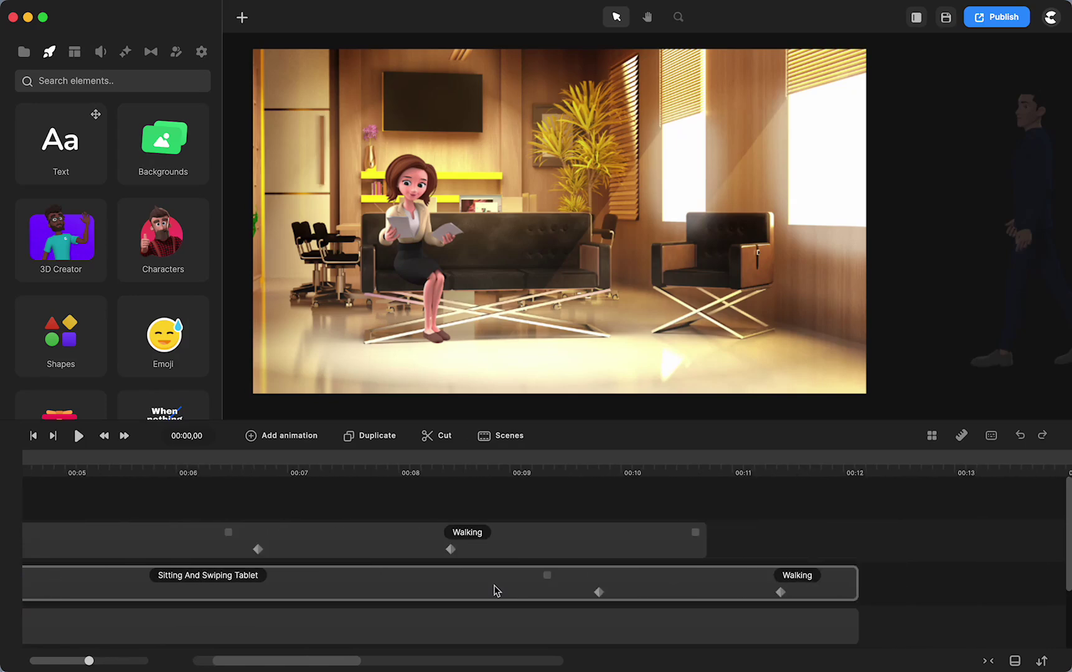
scroll(493, 584, right, 2)
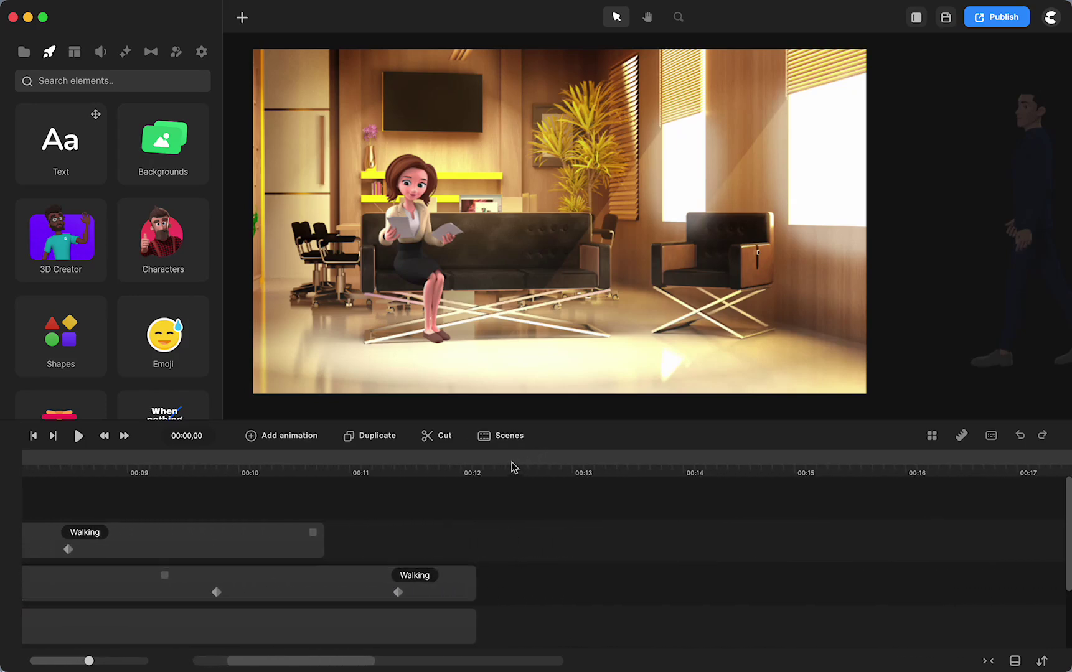
With the playhead at 00:12, search the Backgrounds library for 'off'
click(512, 464)
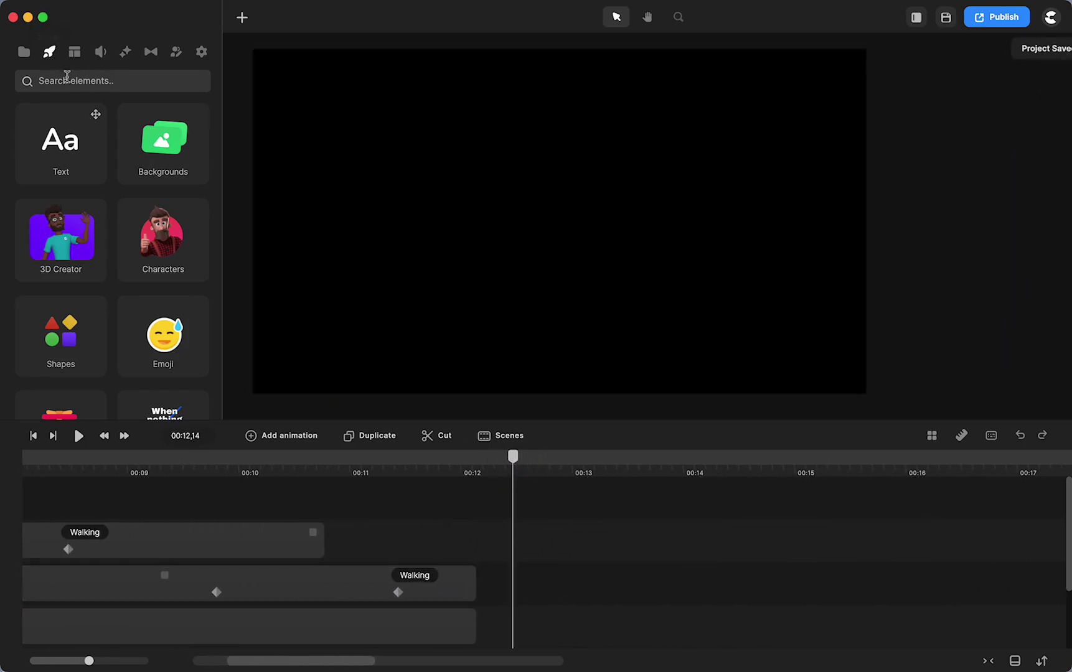
click(160, 158)
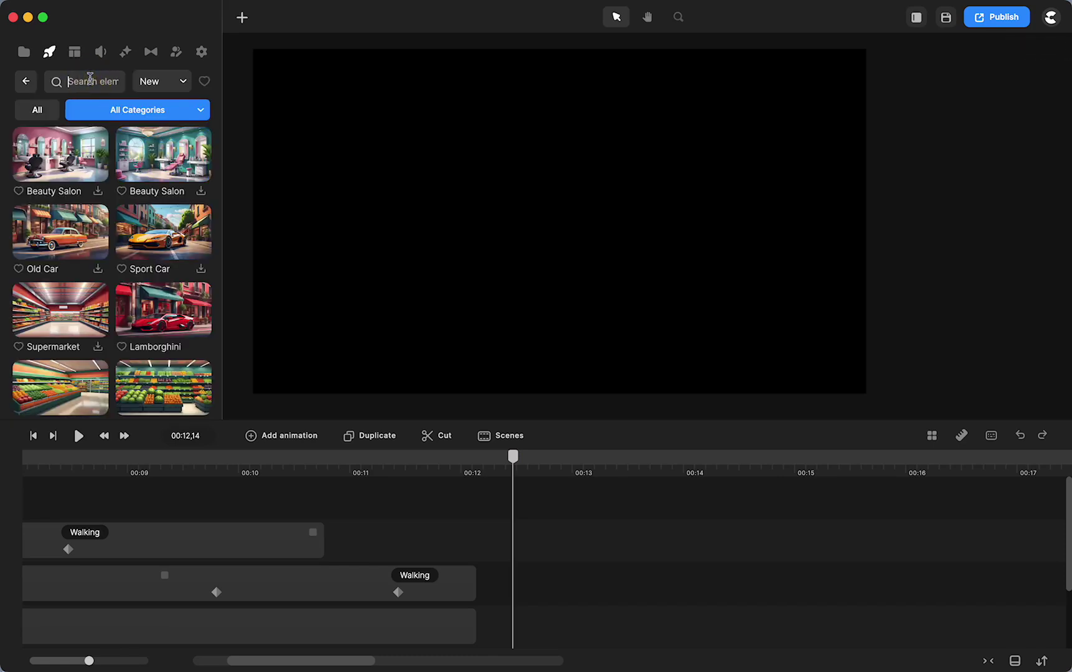
text(office)
key(Return)
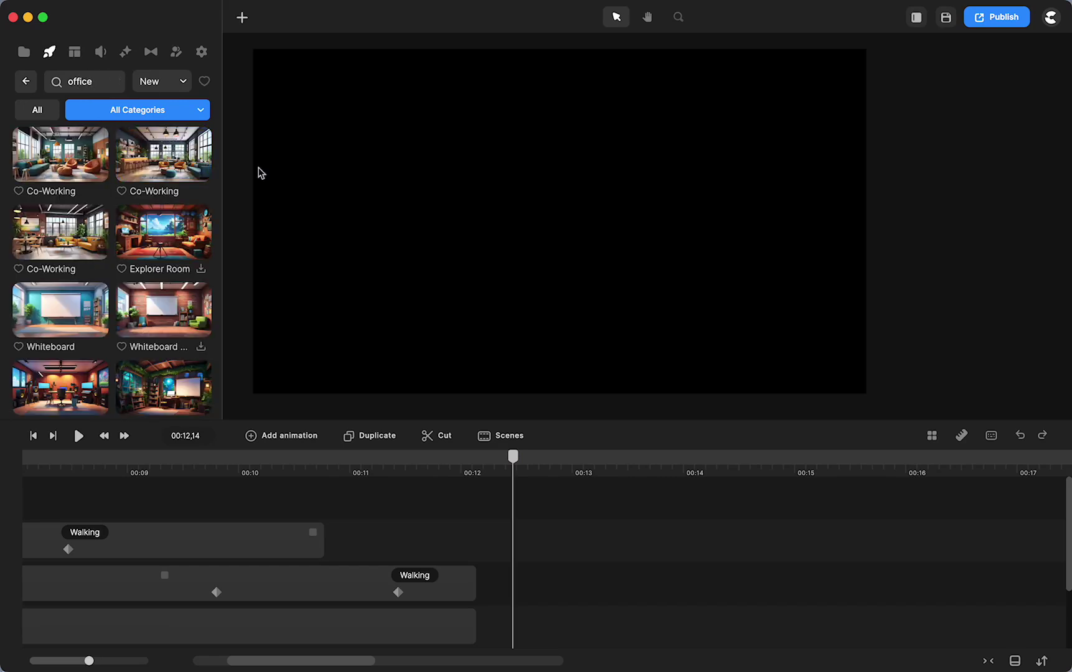
Widen the asset panel and drag the Meeting Room 3 background onto the canvas
drag(224, 167, 502, 206)
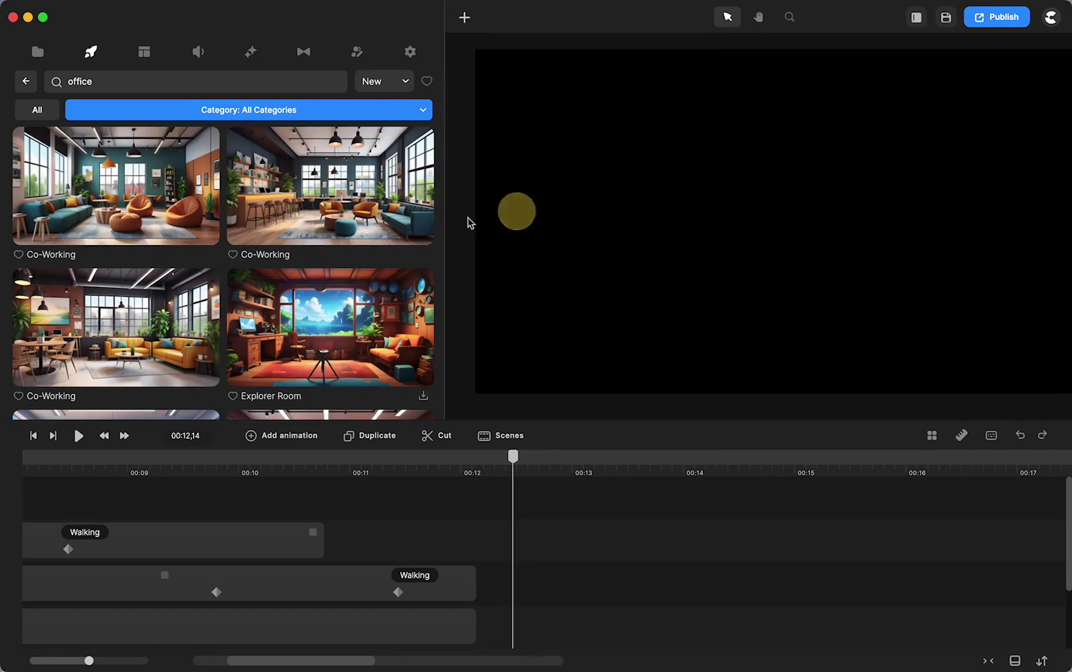
scroll(304, 246, down, 20)
scroll(305, 246, down, 20)
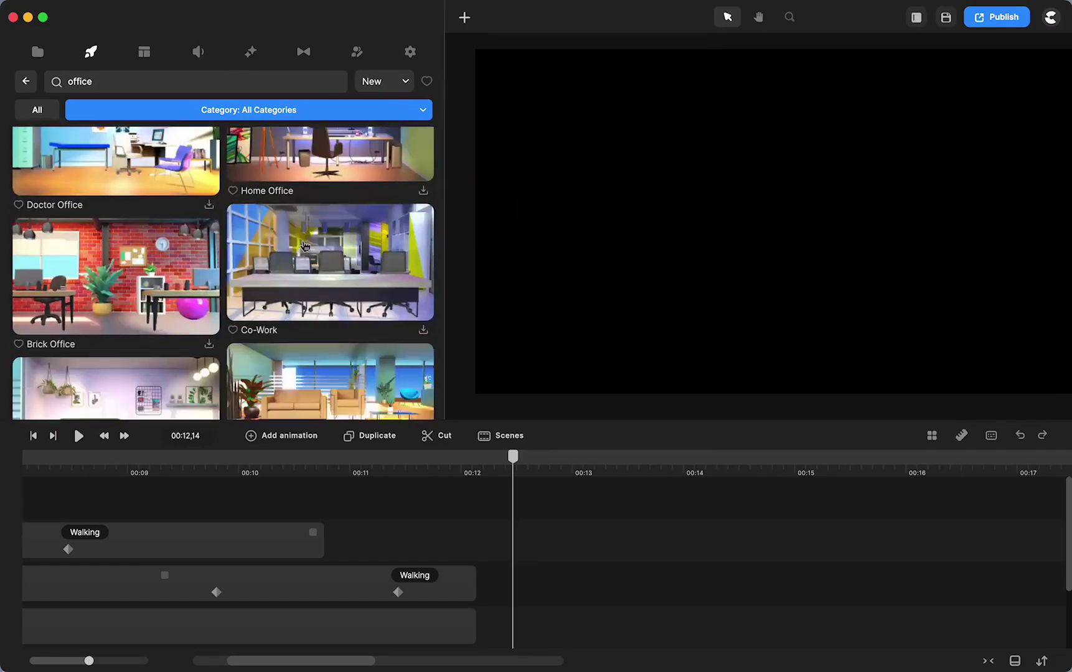
scroll(305, 246, down, 20)
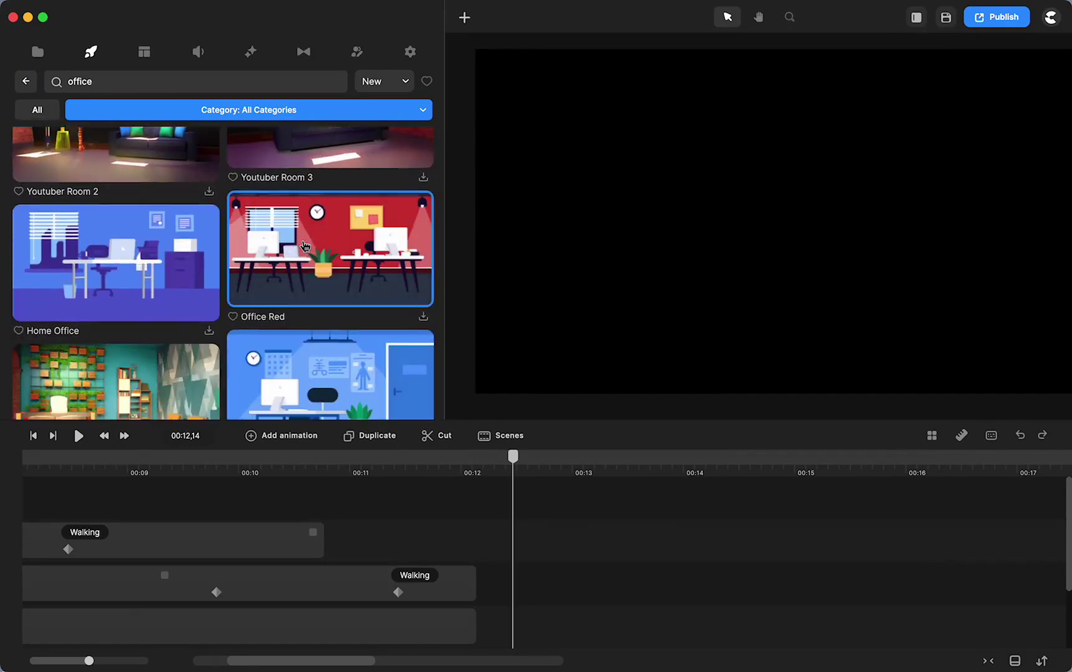
scroll(305, 246, up, 10)
scroll(305, 246, down, 5)
scroll(305, 246, down, 15)
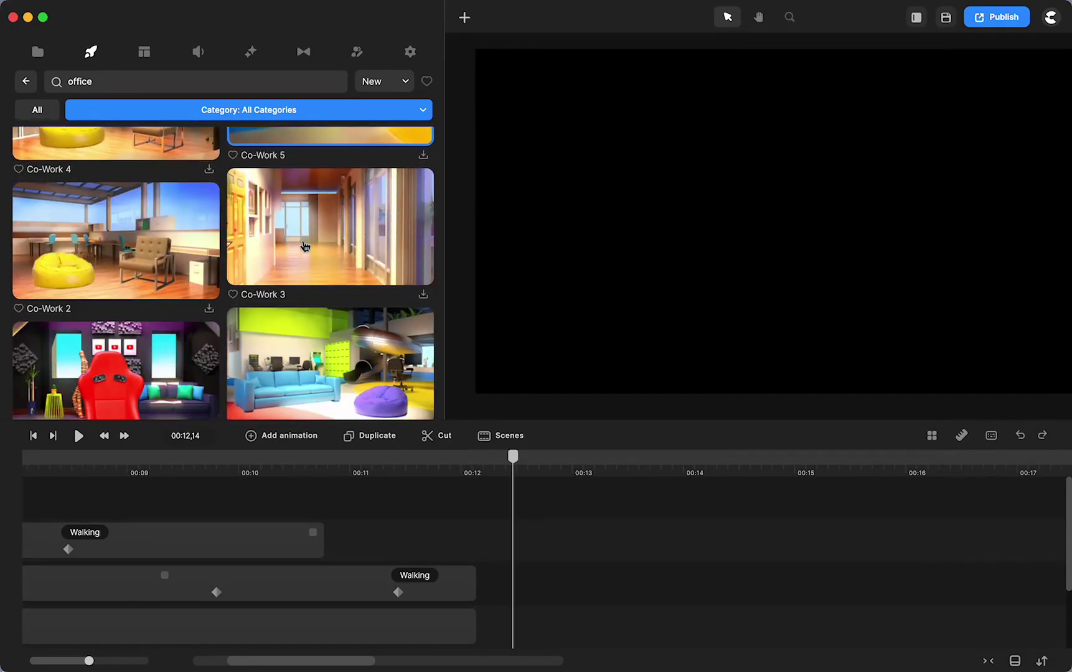
scroll(305, 246, down, 5)
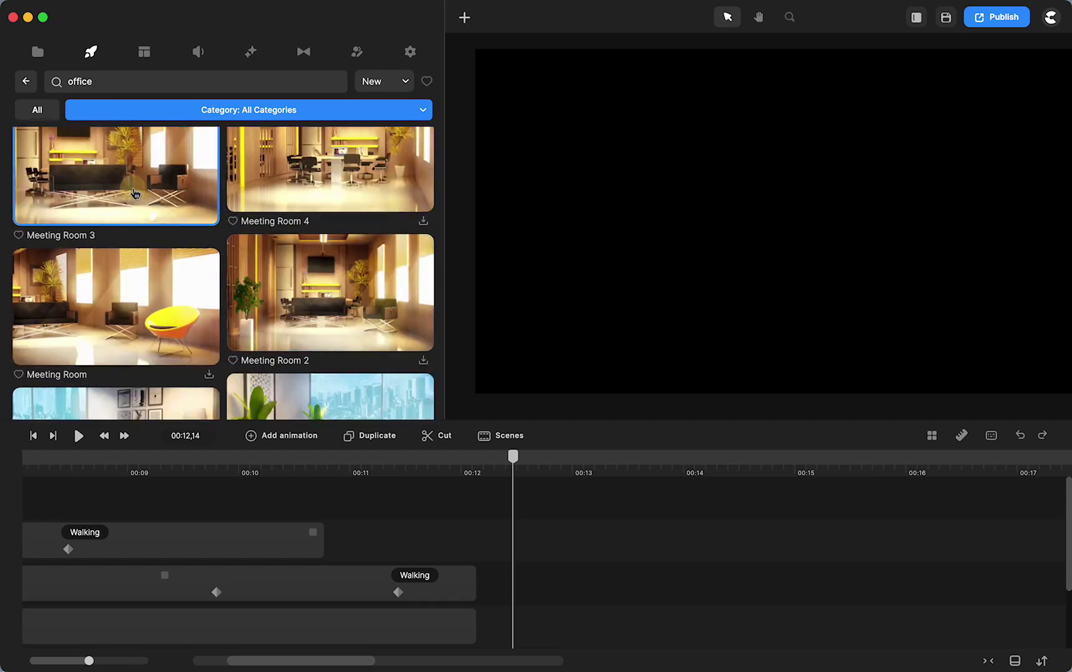
drag(132, 188, 733, 249)
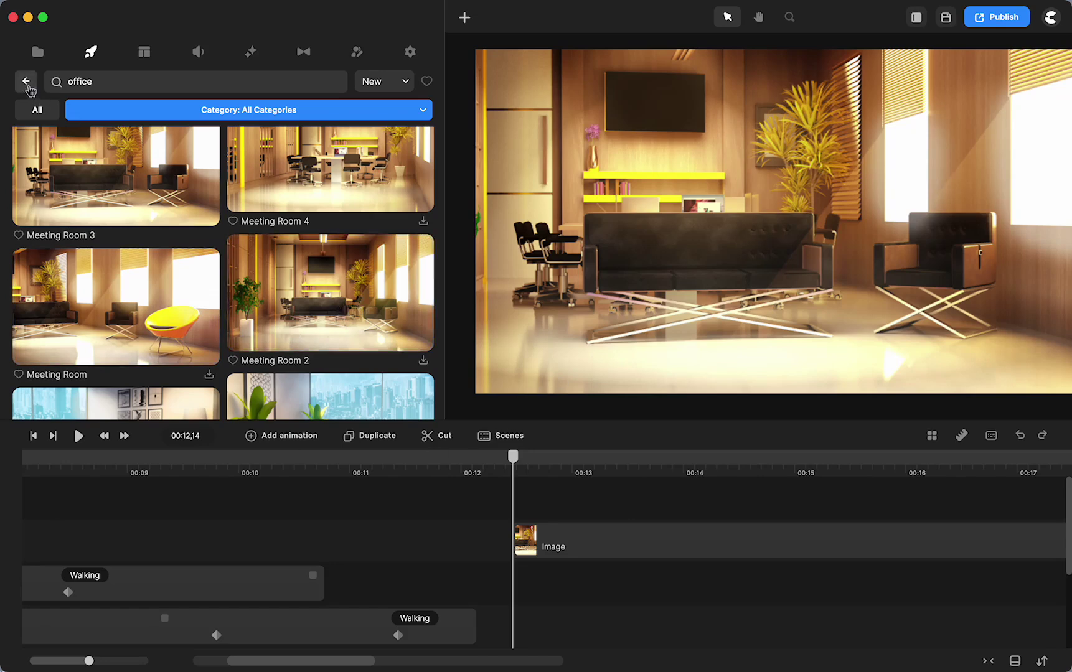
Search the Characters library for 'h' and drag Haru onto the canvas
click(28, 86)
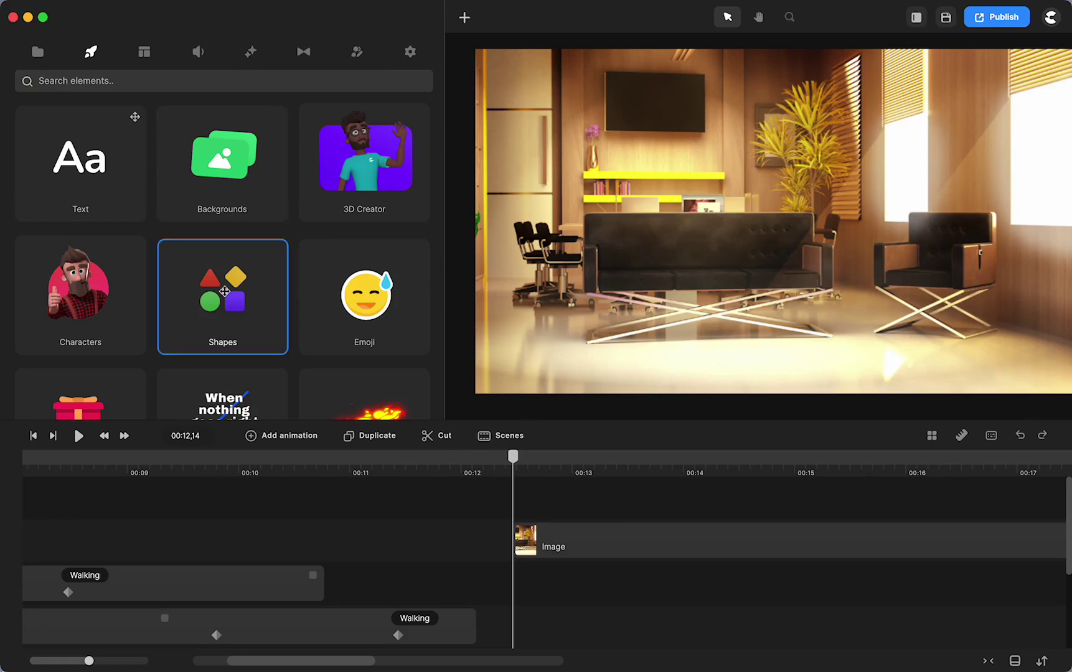
click(108, 291)
click(134, 81)
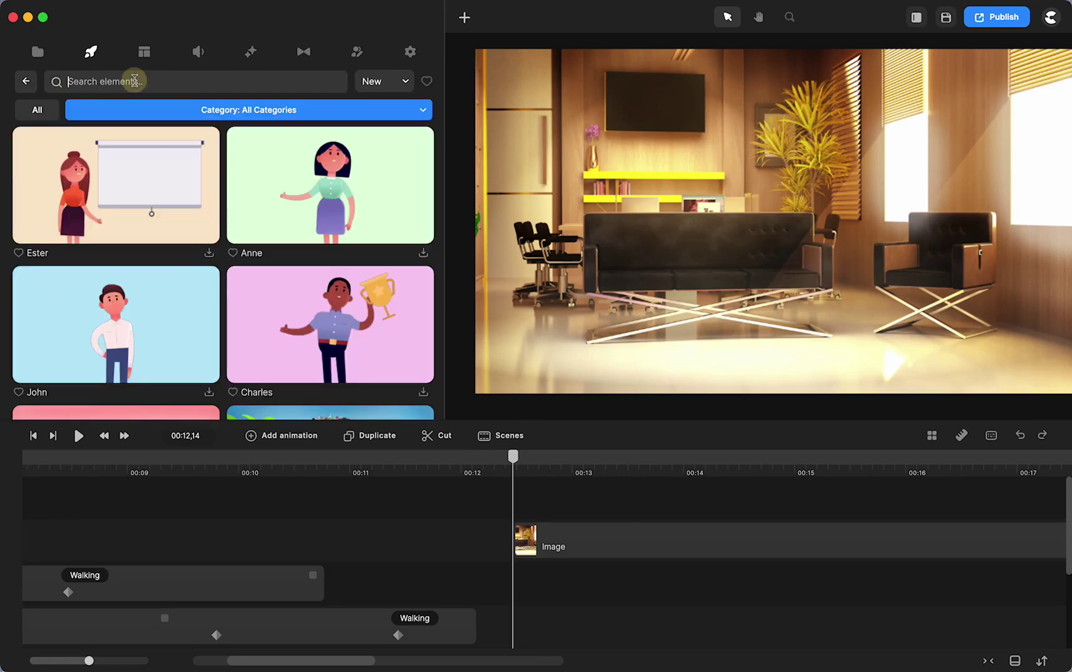
text(haru)
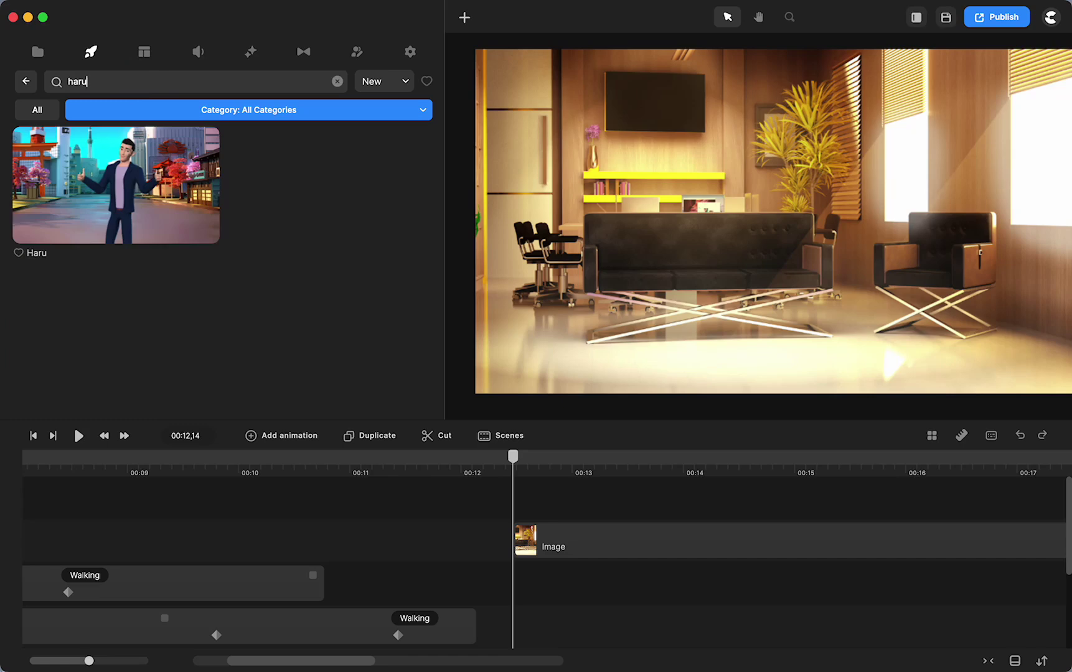
drag(87, 208, 814, 285)
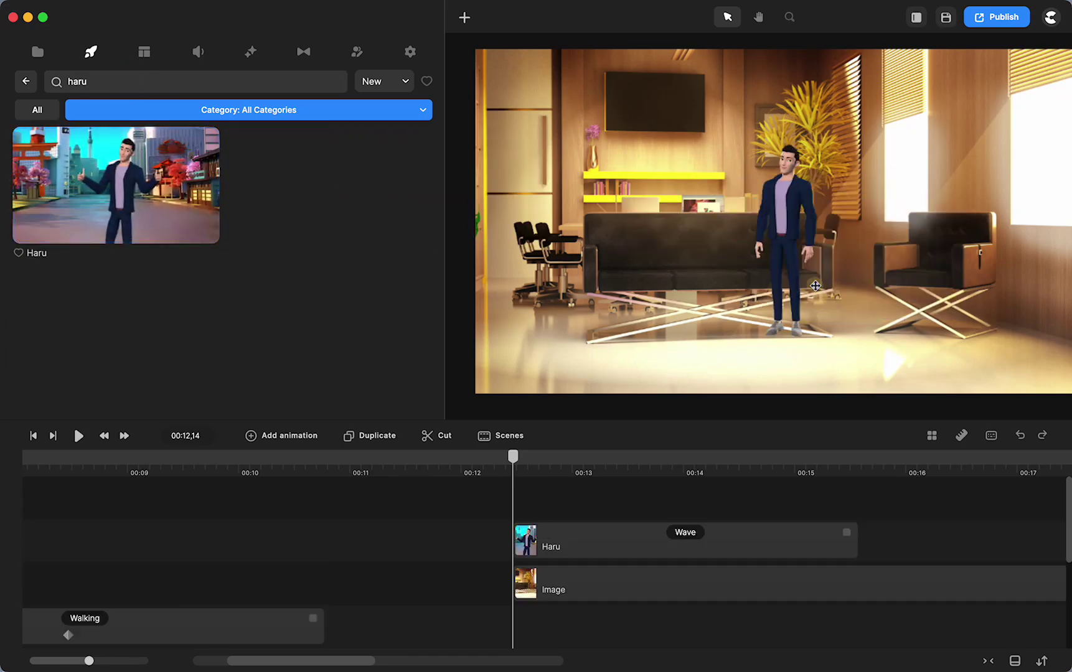
Enlarge Haru and move him up and left in front of the couch
click(782, 230)
drag(721, 345, 699, 368)
drag(785, 249, 764, 241)
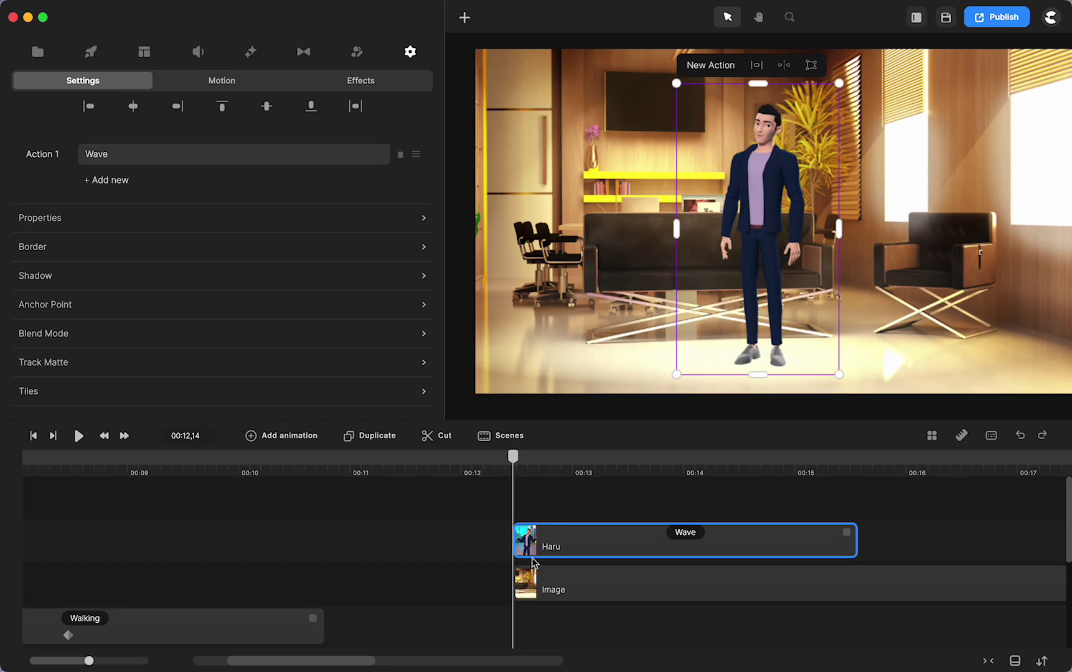
Set Haru's action to Sitting And Swiping Tablet
click(685, 534)
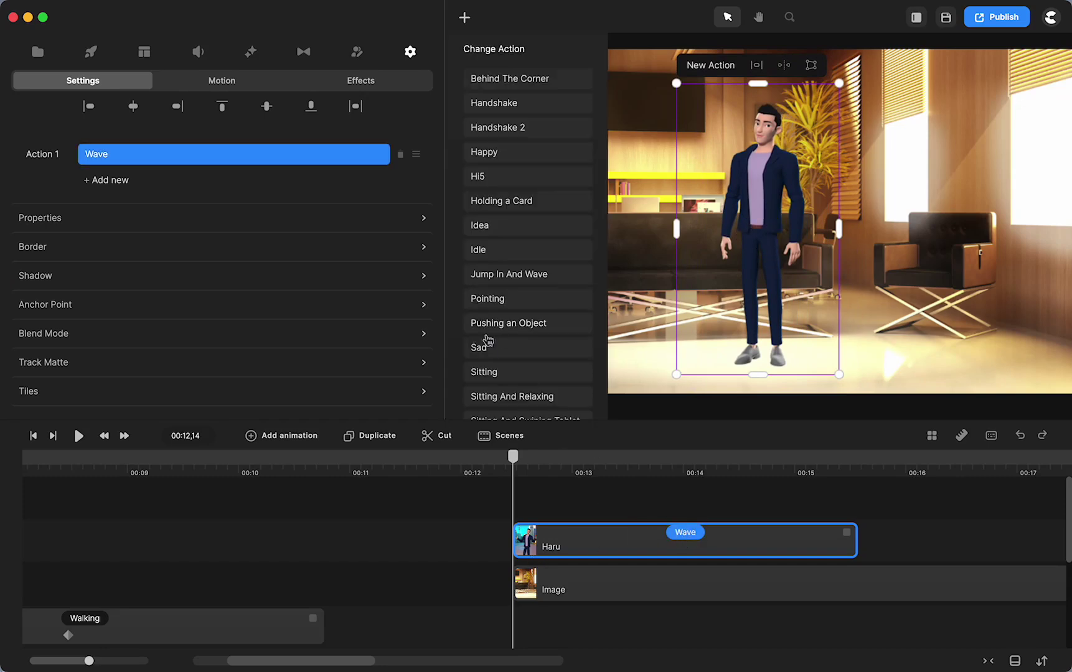
scroll(492, 375, down, 2)
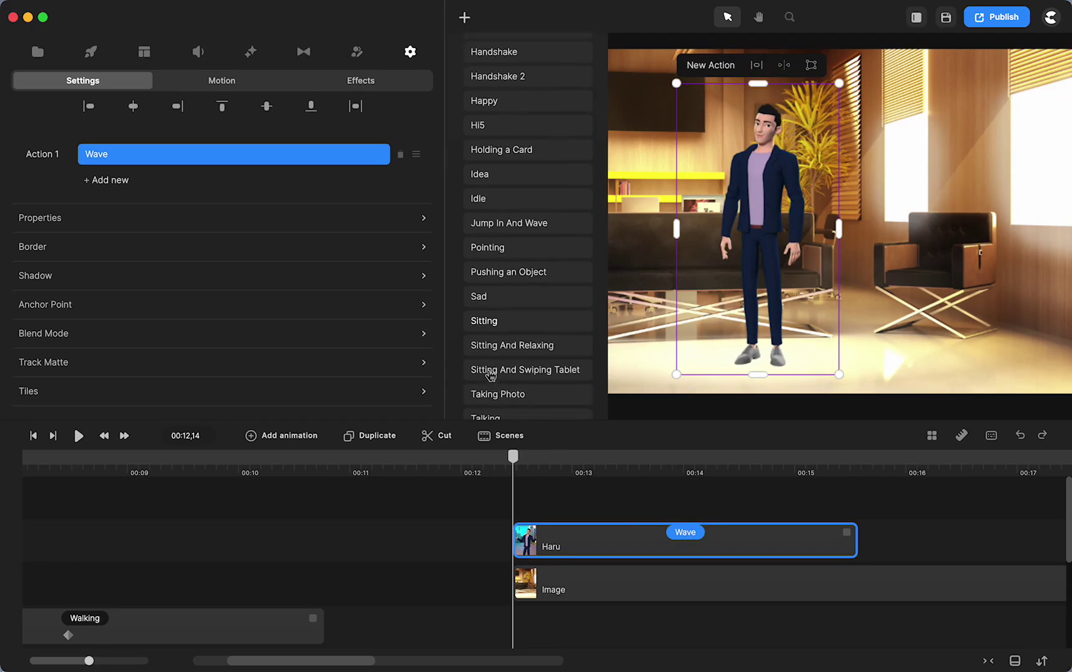
click(511, 369)
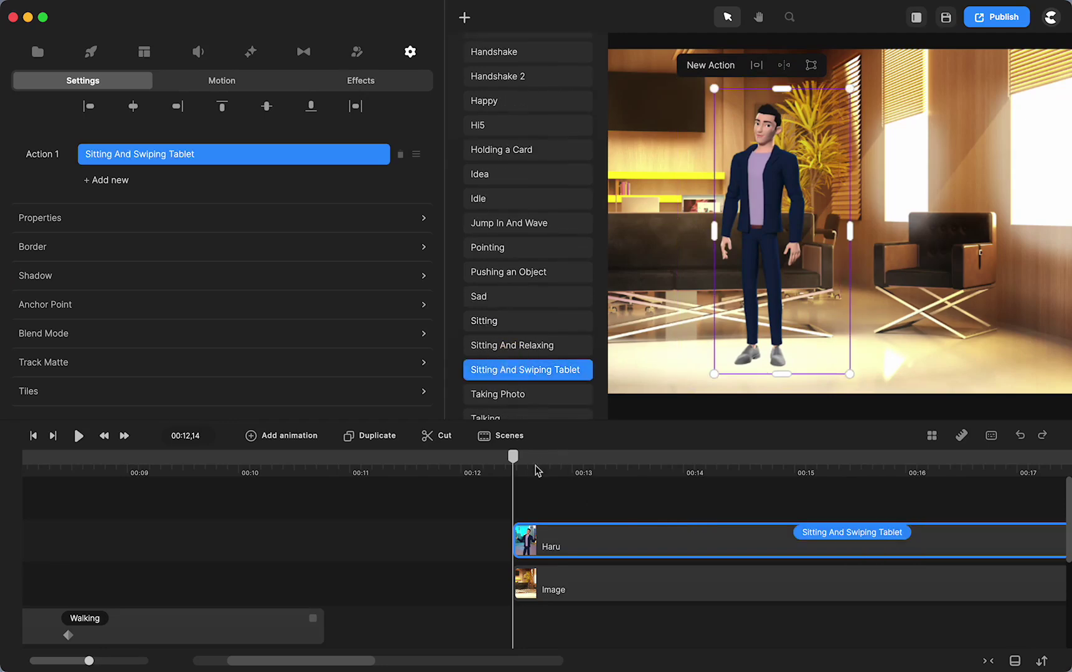
At 00:13, drag the seated Haru onto the meeting-room couch
drag(514, 460, 579, 466)
scroll(775, 268, up, 5)
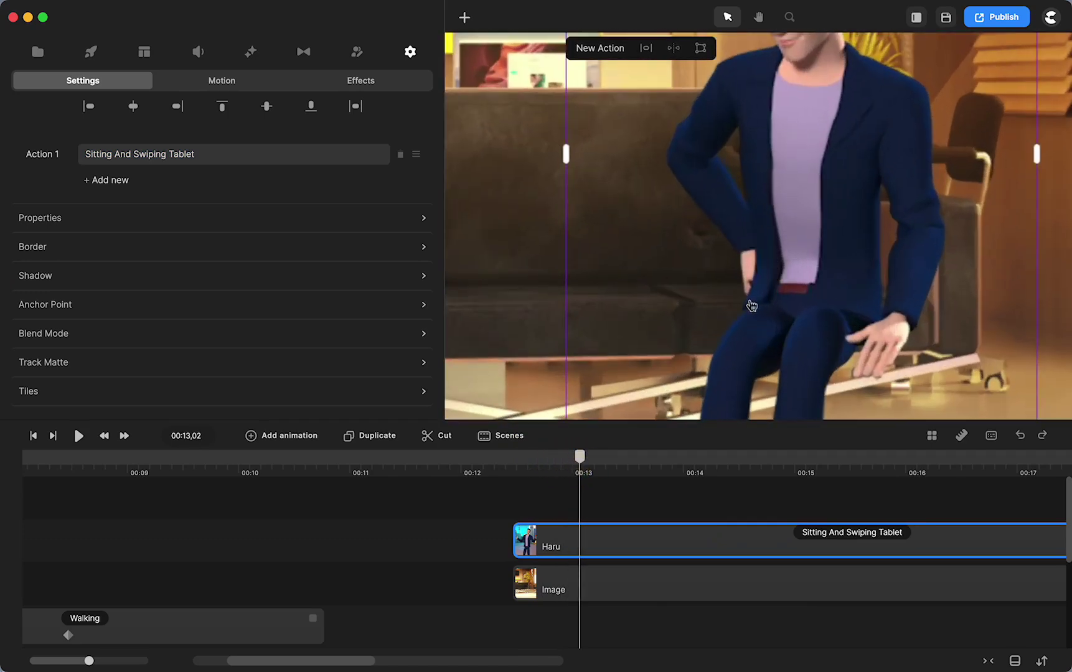
drag(799, 299, 762, 235)
scroll(774, 235, down, 5)
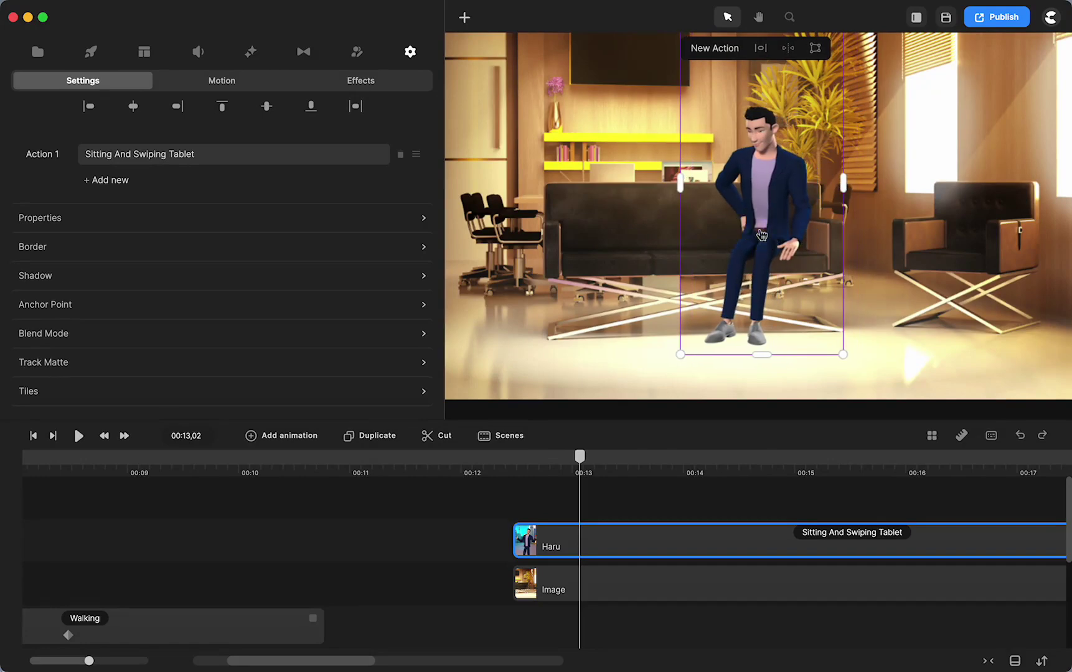
scroll(762, 235, up, 5)
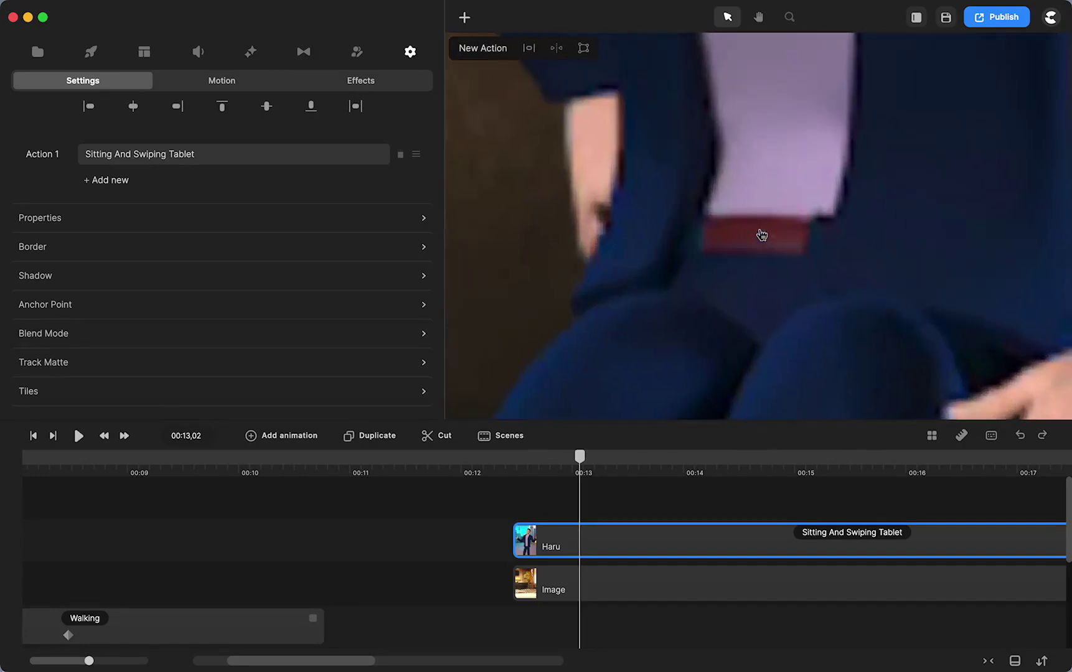
scroll(762, 235, down, 5)
scroll(762, 234, up, 3)
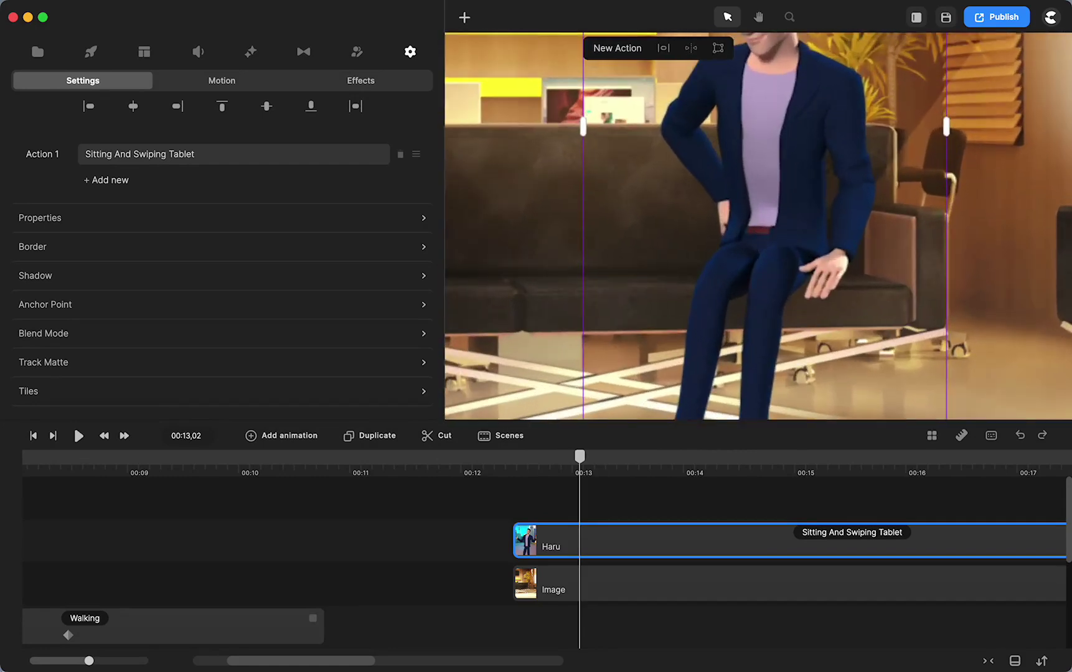
Check the canvas zoom settings and narrow the side panel to widen the preview
click(788, 19)
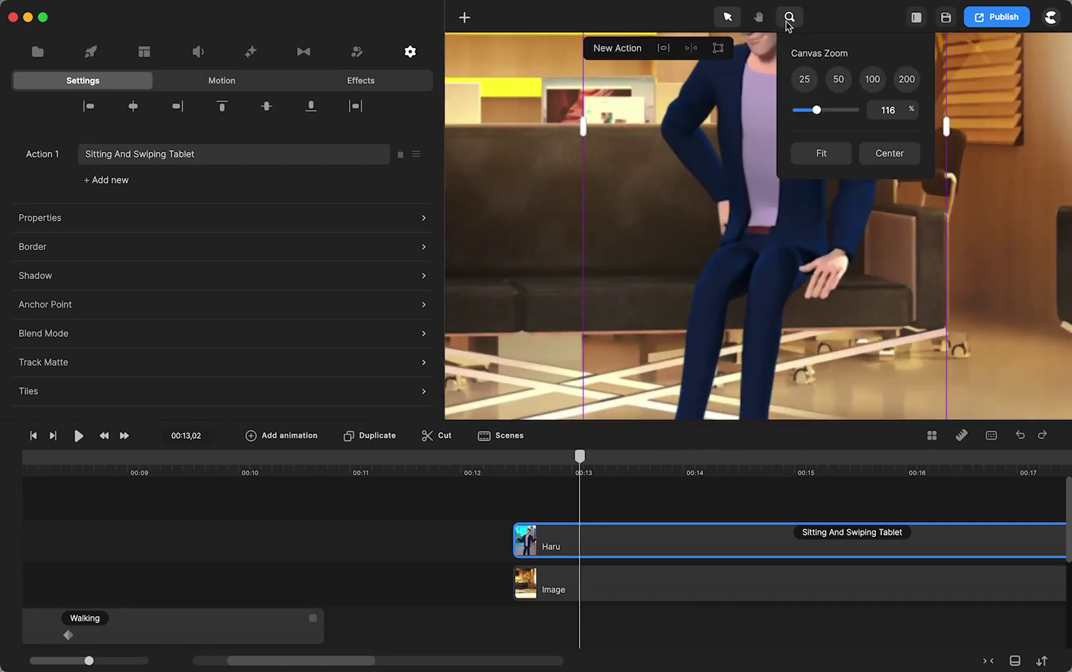
click(788, 19)
scroll(772, 136, down, 3)
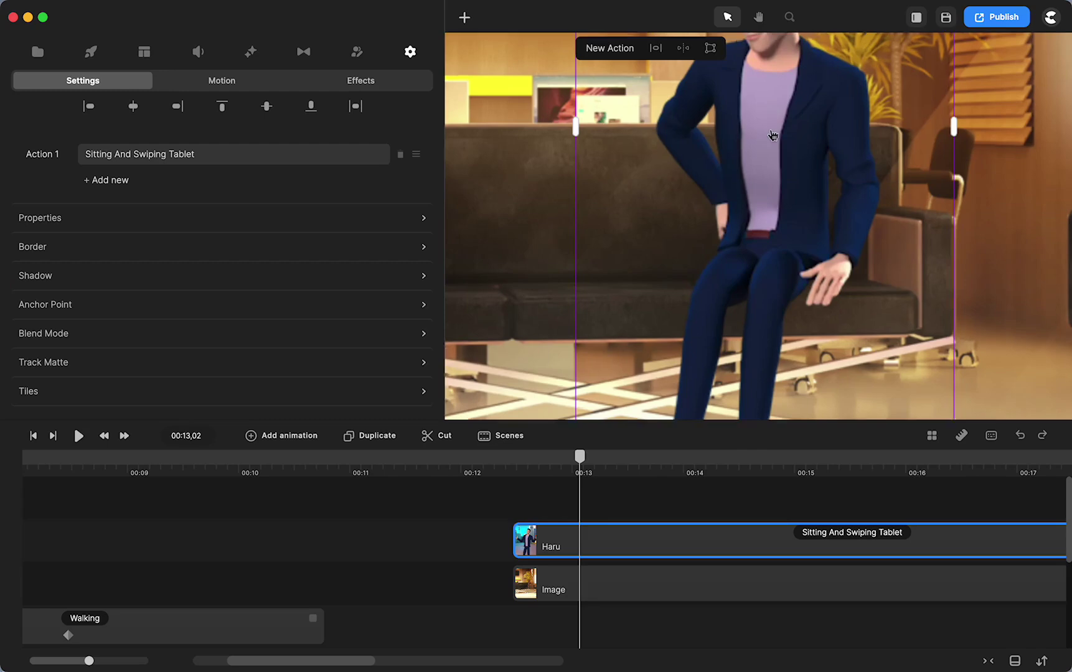
scroll(772, 136, down, 1)
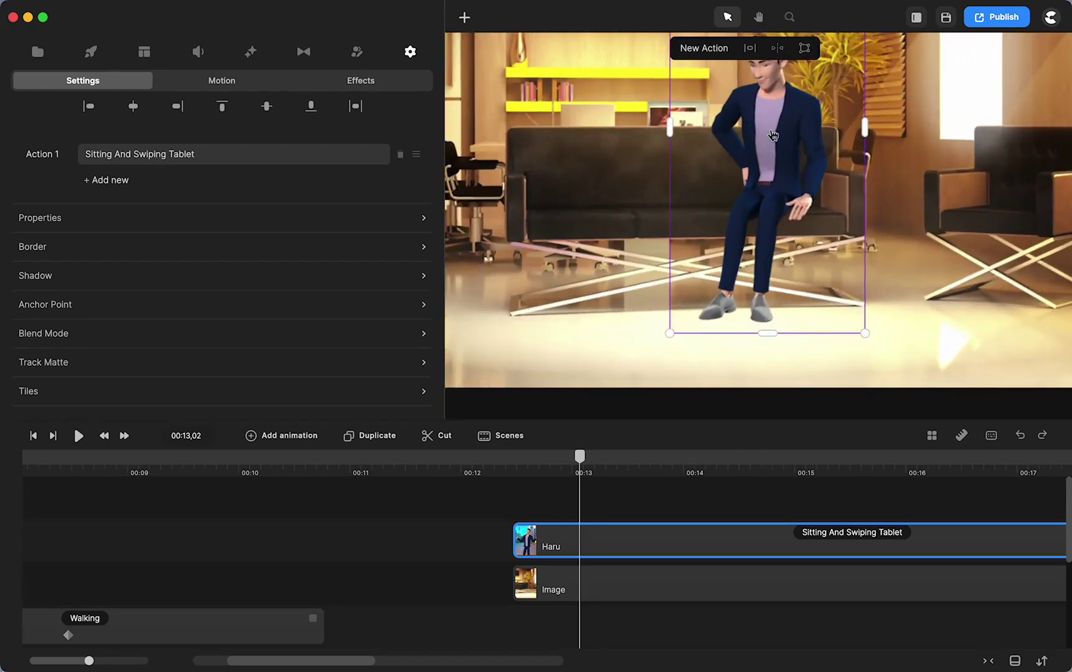
scroll(773, 136, down, 2)
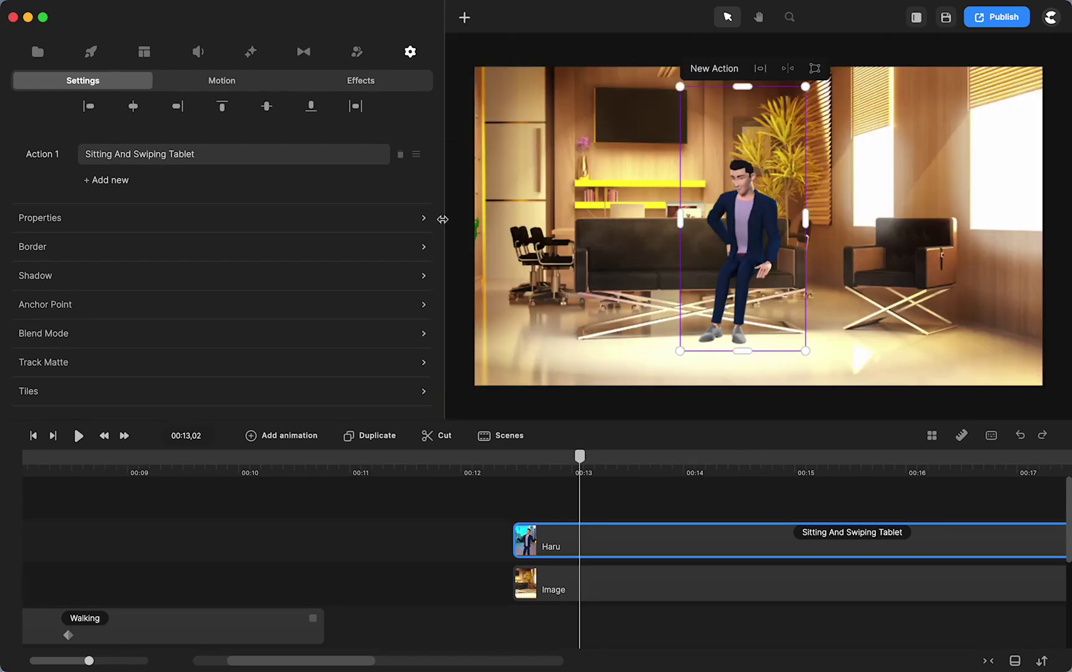
drag(444, 219, 183, 228)
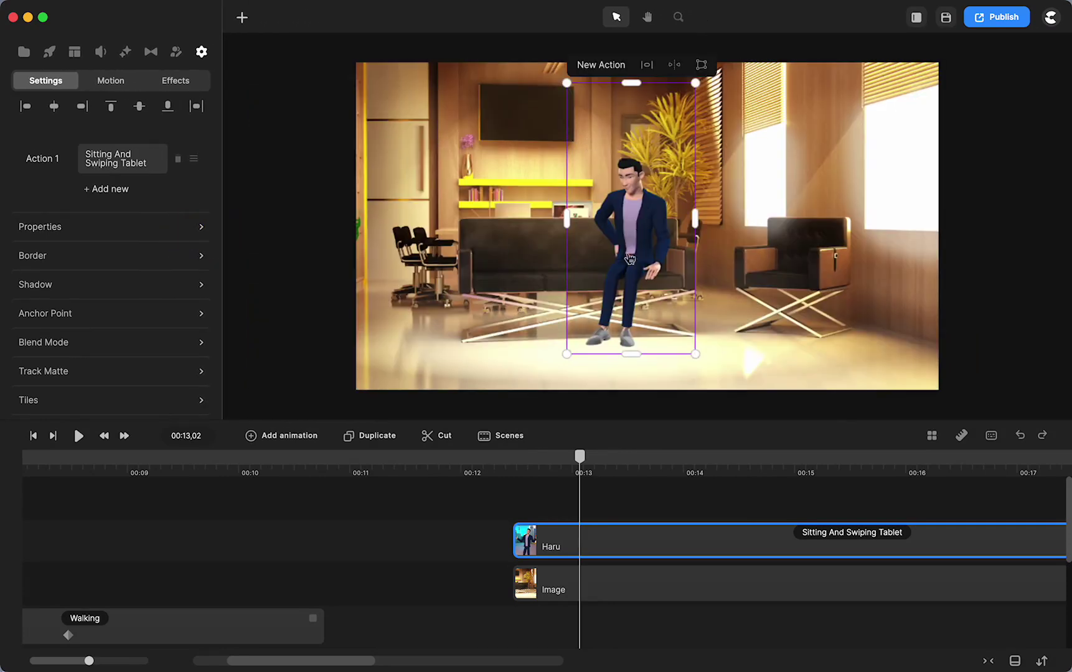
Add a Walking action for Haru and move it above Sitting And Swiping Tablet
click(104, 190)
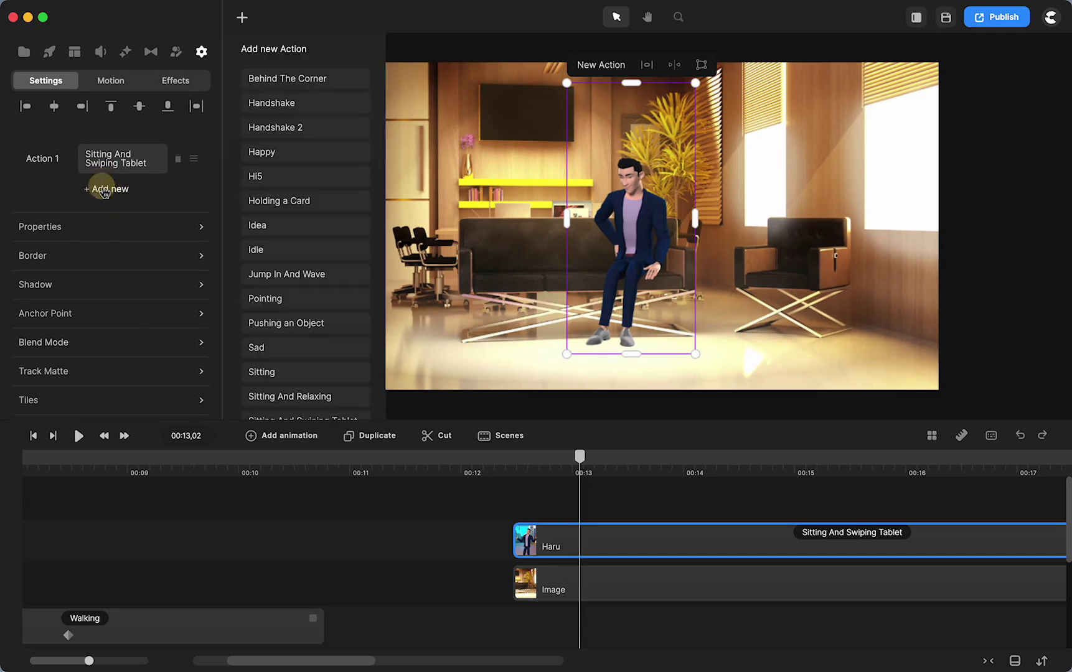
scroll(290, 253, down, 5)
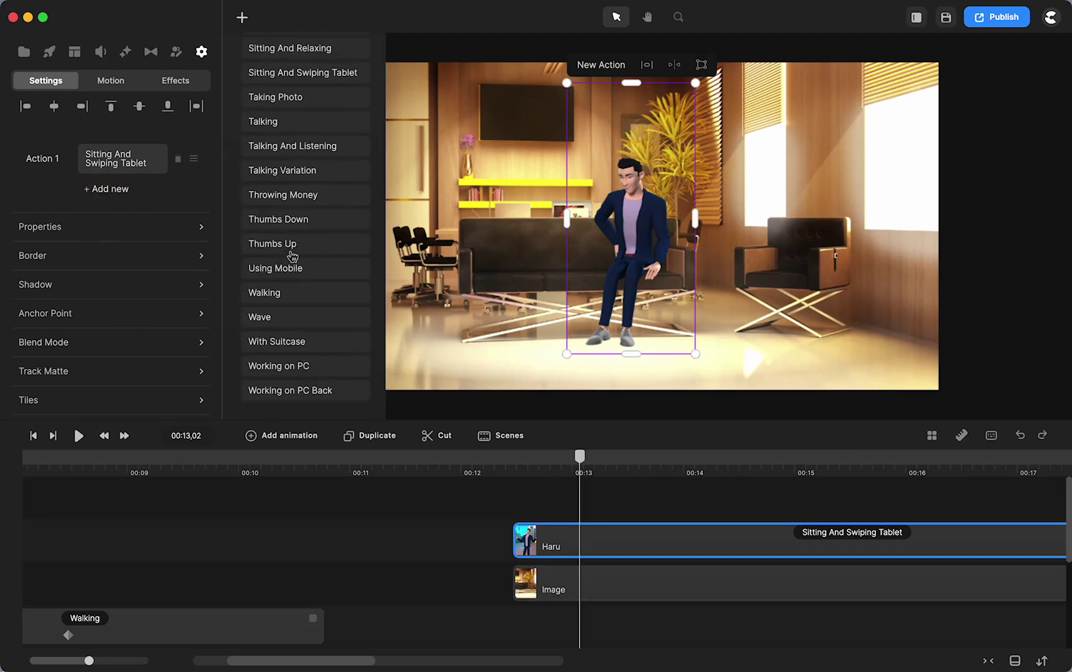
click(264, 300)
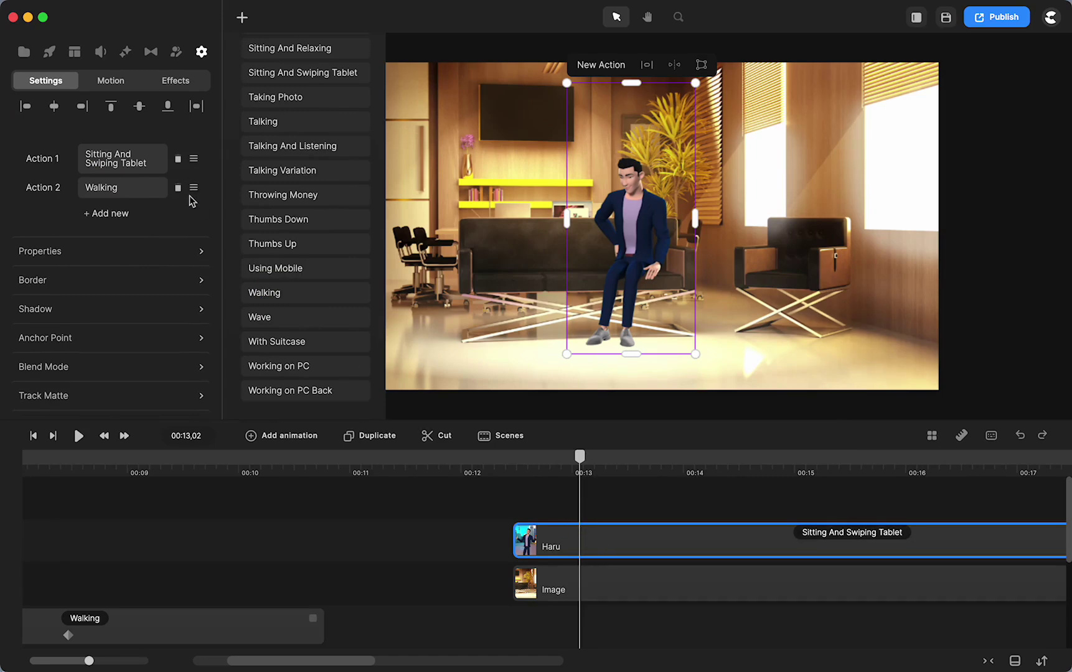
drag(194, 191, 194, 150)
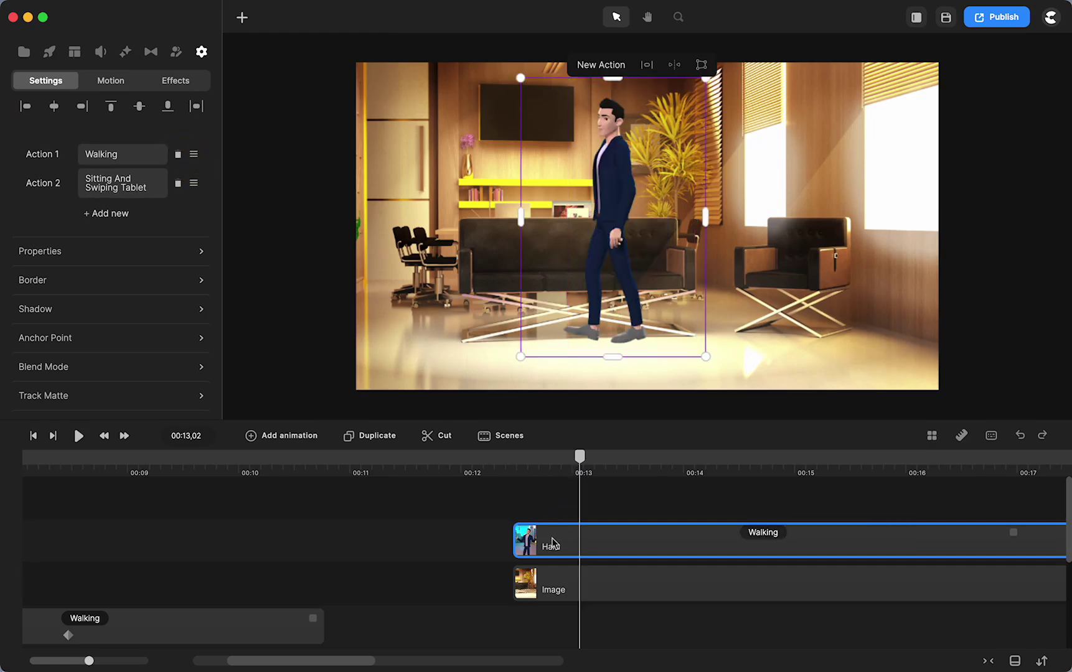
scroll(548, 532, right, 5)
drag(462, 460, 449, 548)
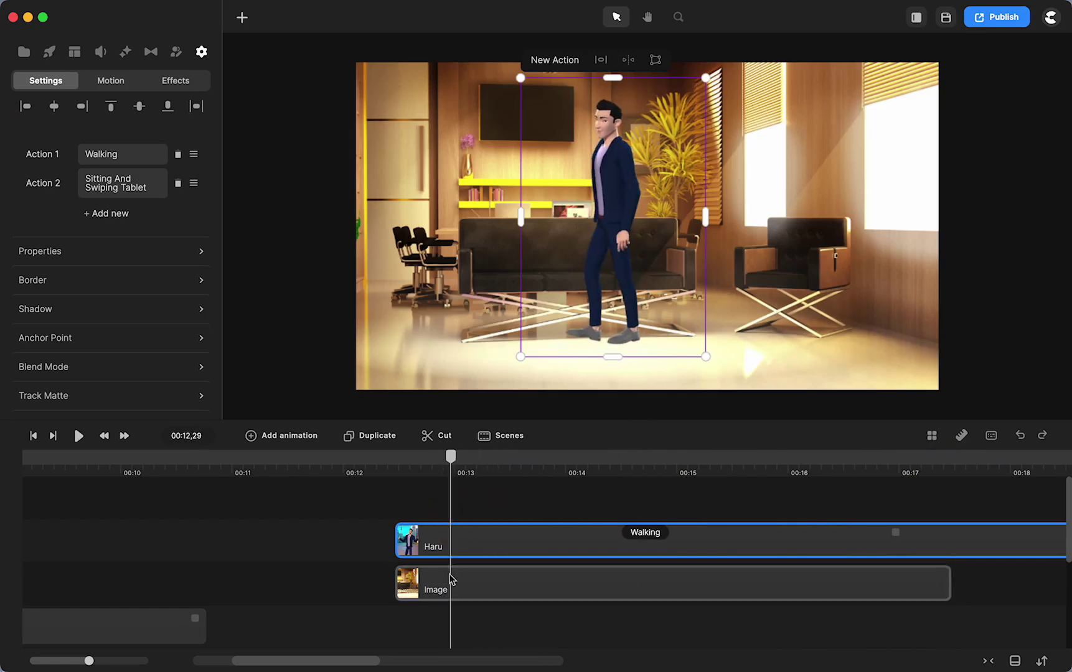
Stretch the Meeting Room 3 image clip to about 00:23, then scrub to 00:13 to check
scroll(448, 579, right, 8)
drag(339, 585, 961, 579)
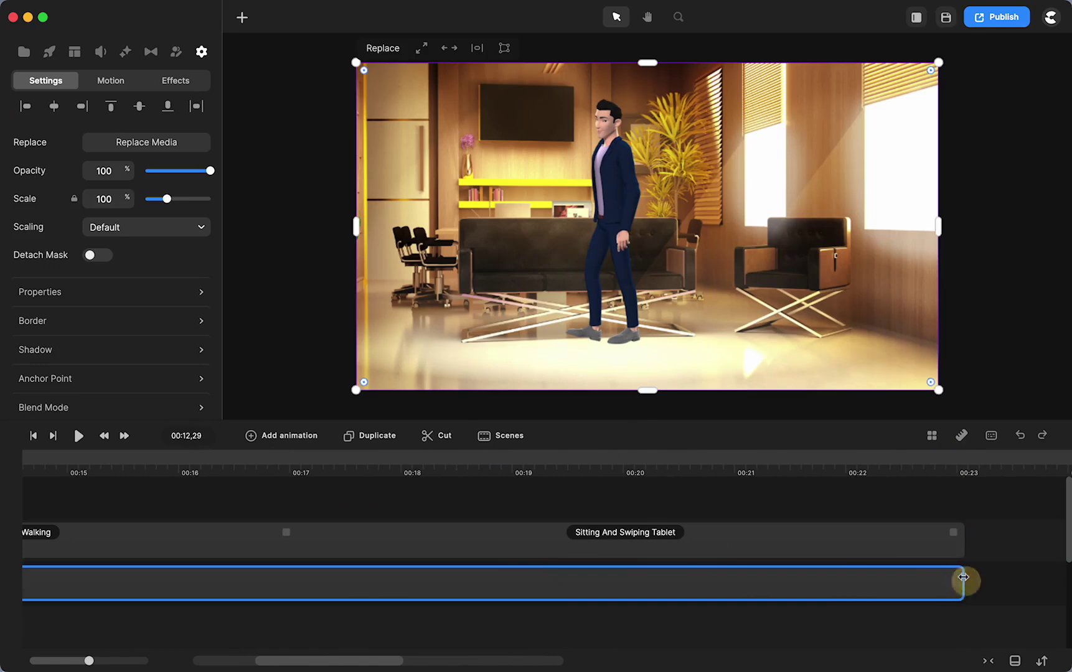
scroll(531, 582, left, 5)
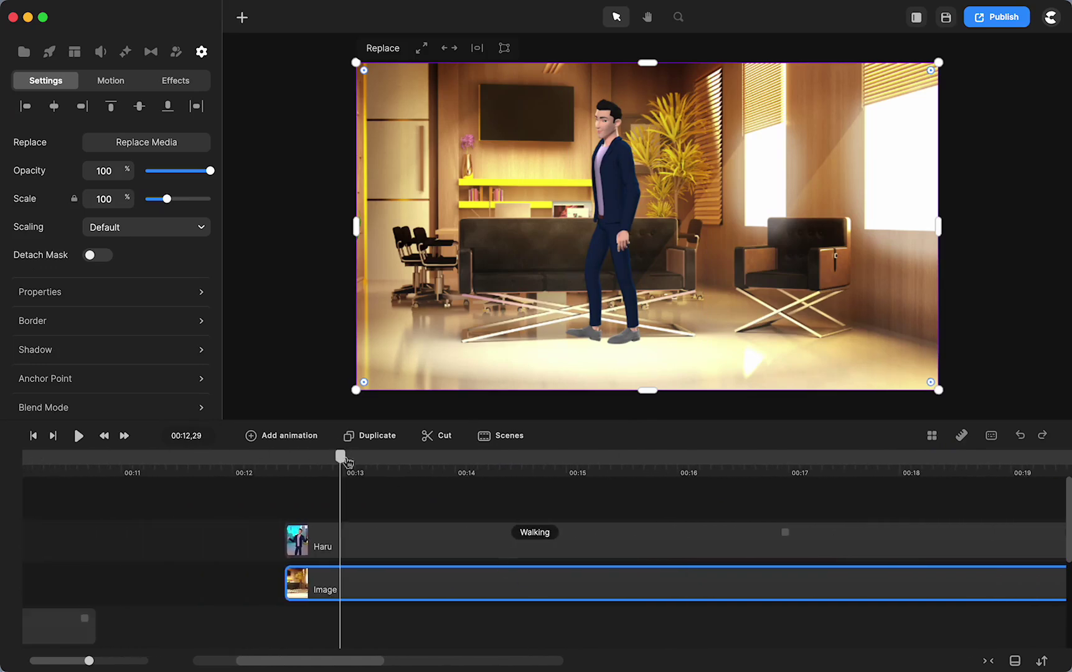
drag(342, 458, 385, 462)
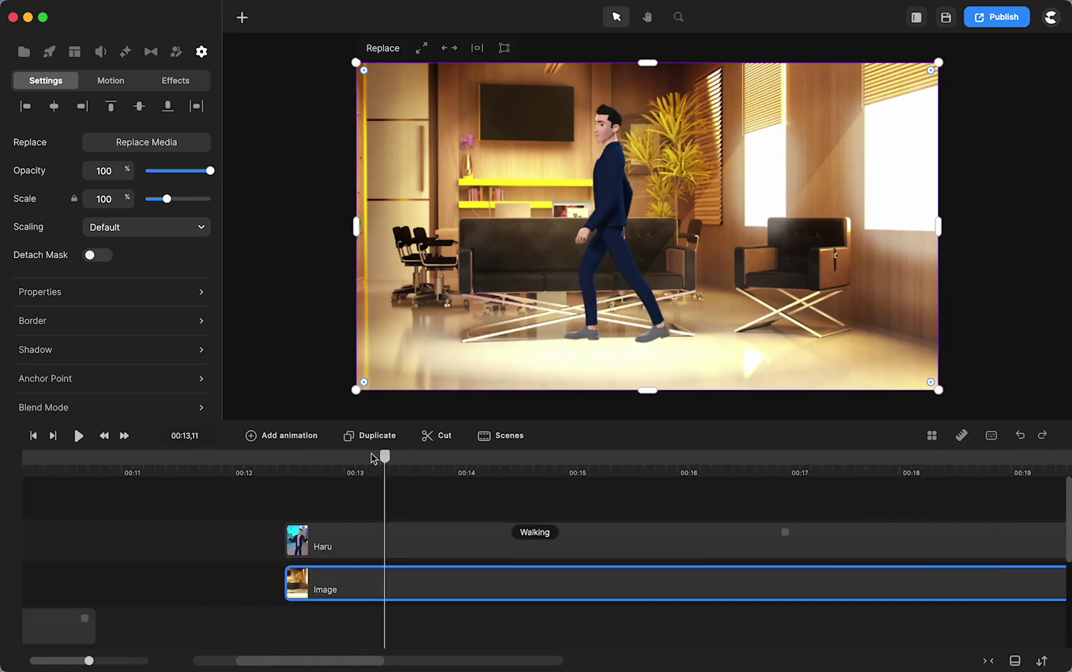
Add a Position animation with Linear easing to Haru's clip
click(360, 551)
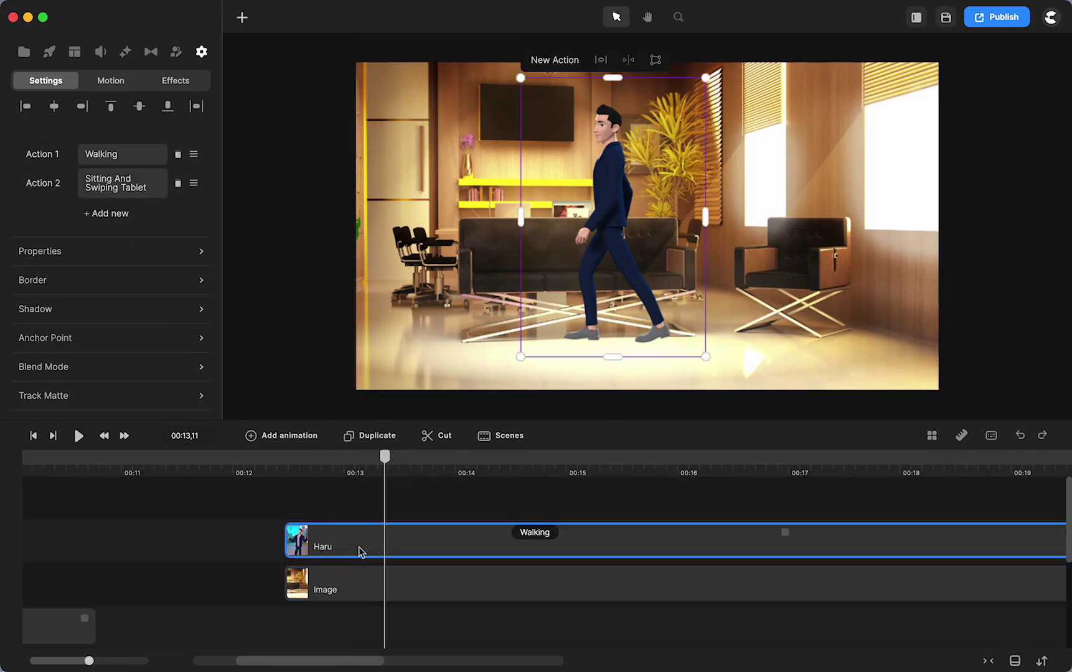
click(288, 439)
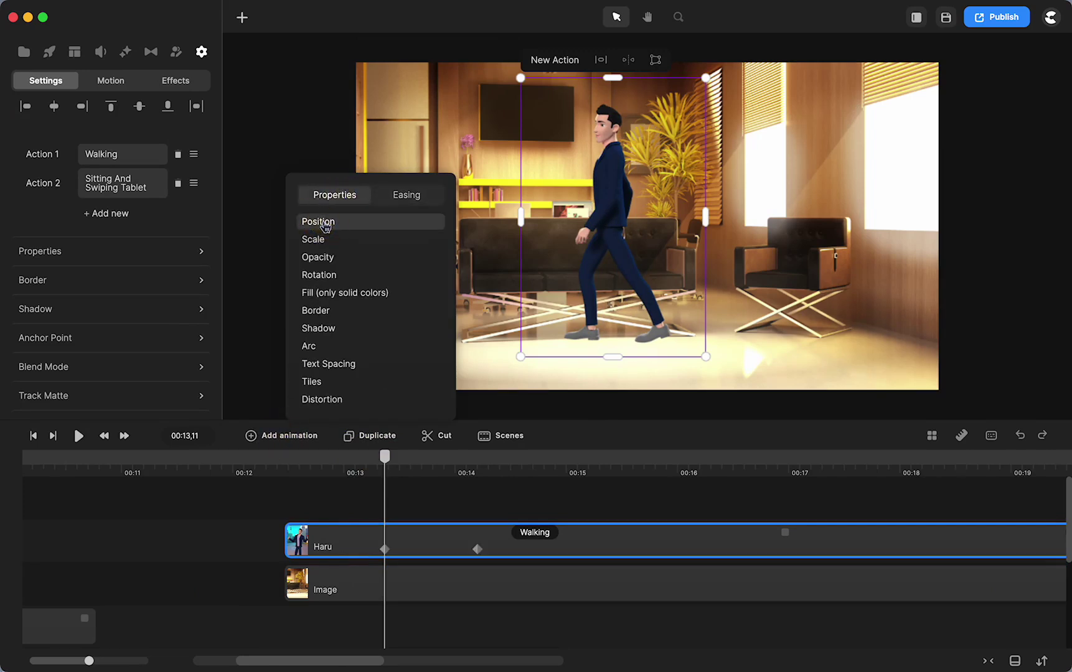
click(404, 199)
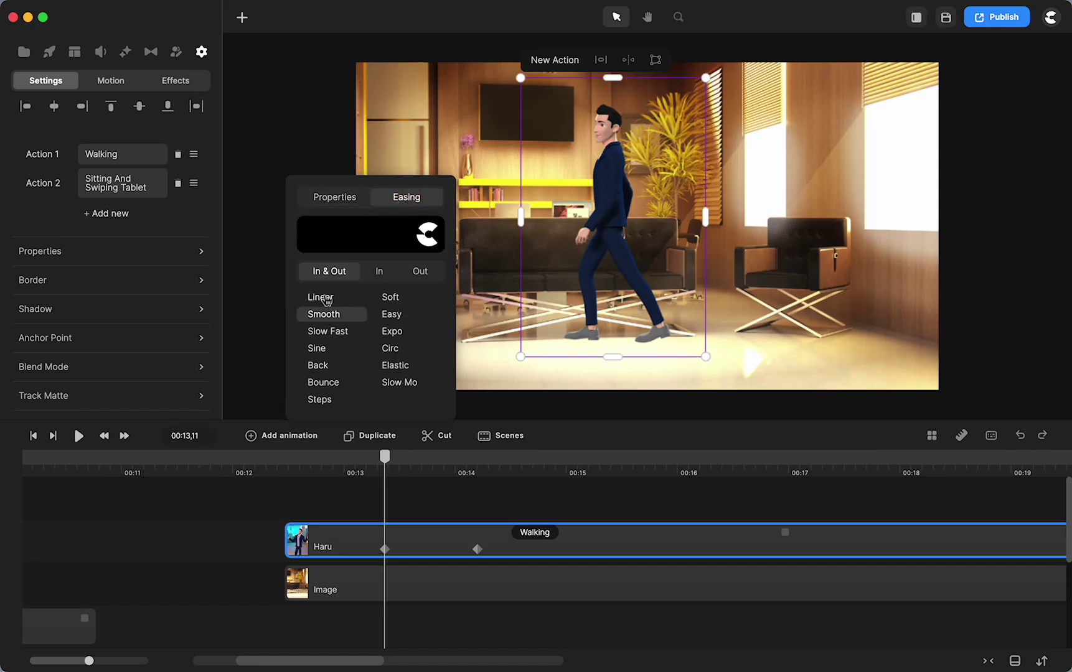
click(324, 299)
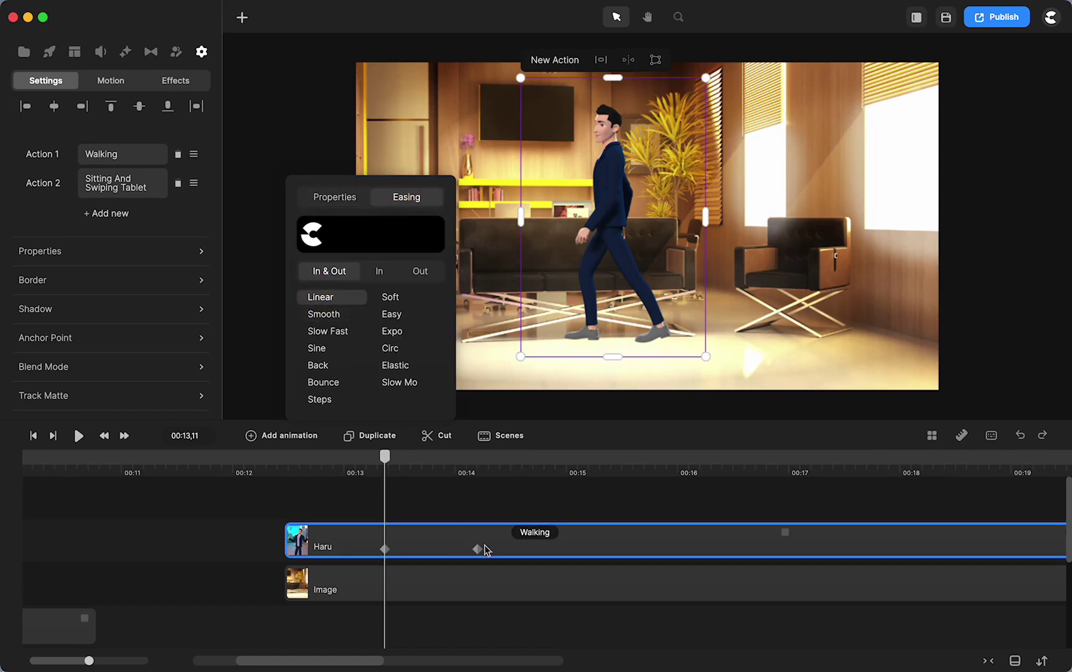
Stretch the position animation's end keyframe to 00:16 and preview Haru just after it
drag(479, 548, 719, 548)
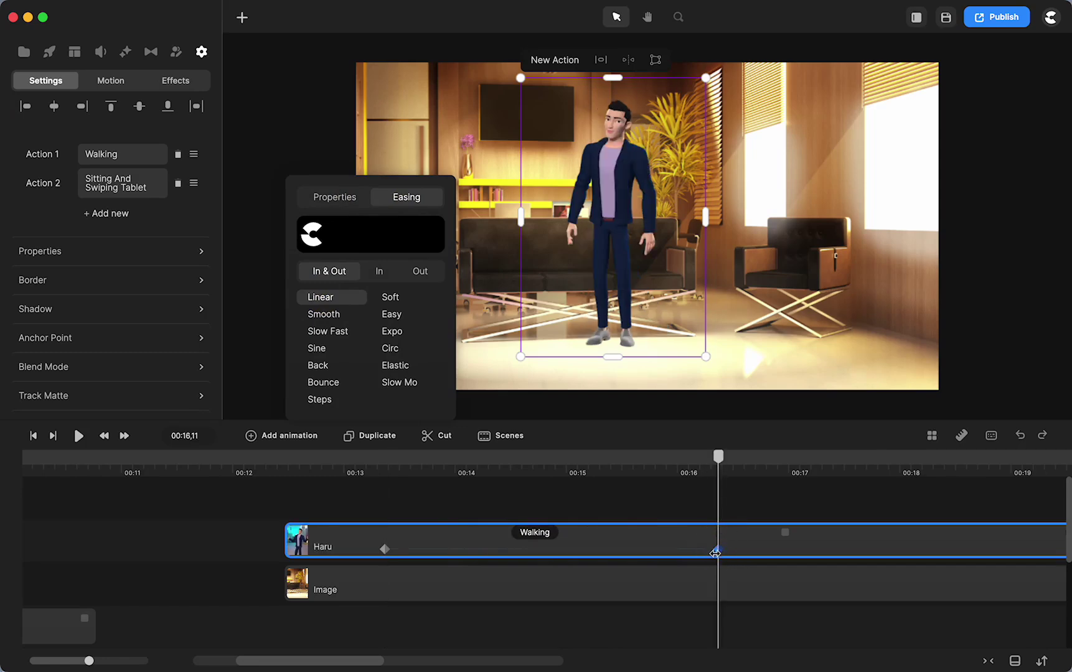
click(681, 511)
click(716, 552)
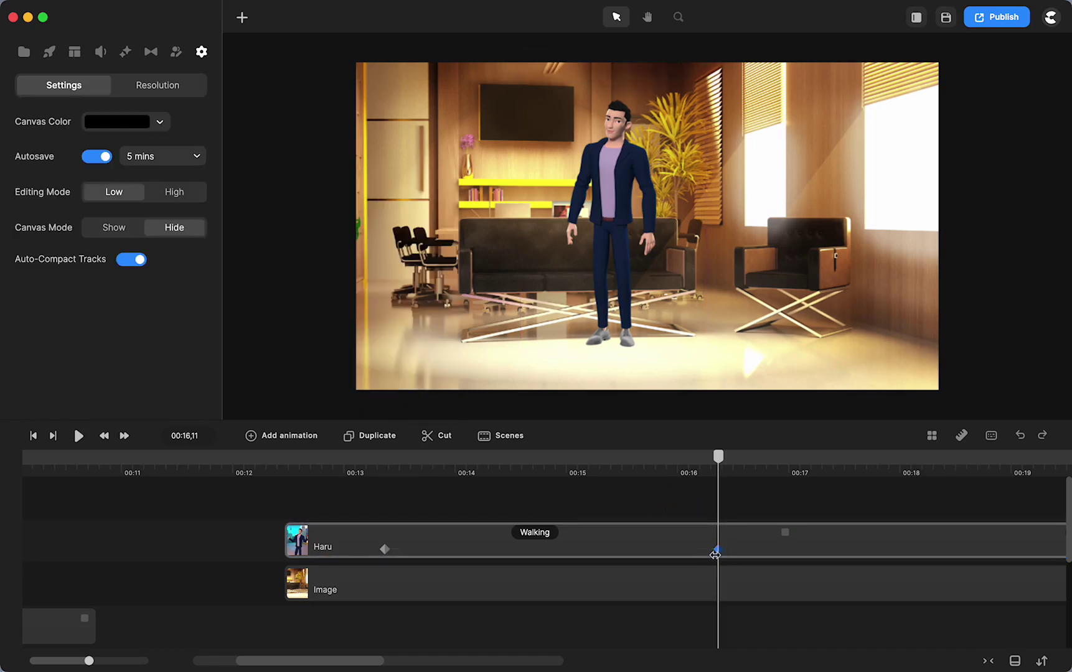
drag(717, 459, 384, 534)
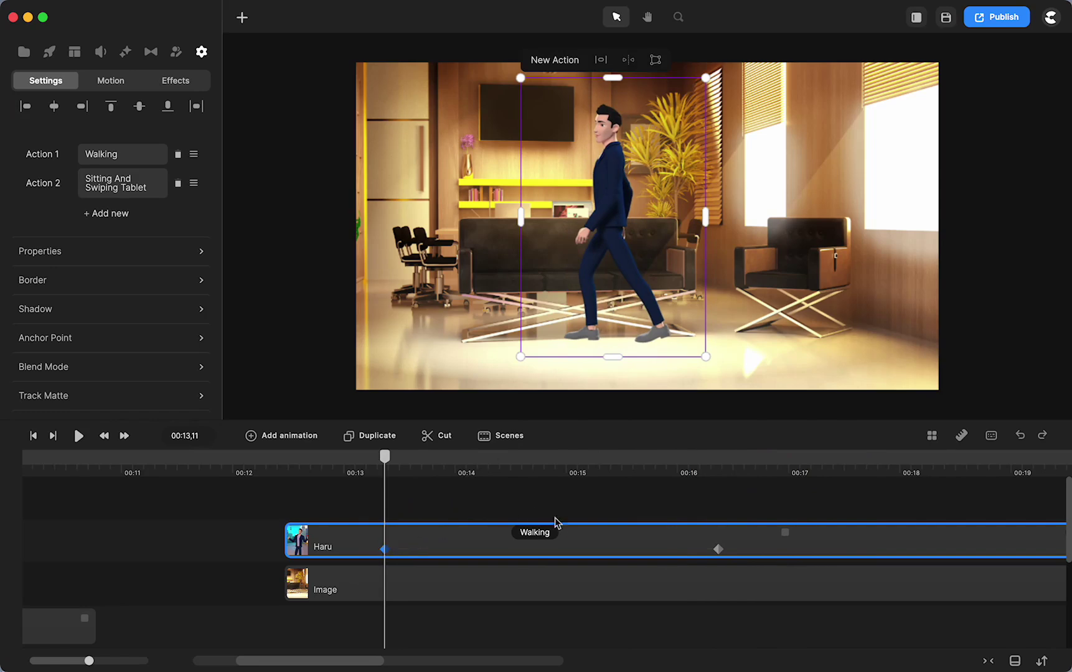
Turn off Walking's starting animation and drag the sitting transition earlier on Haru's clip
click(533, 535)
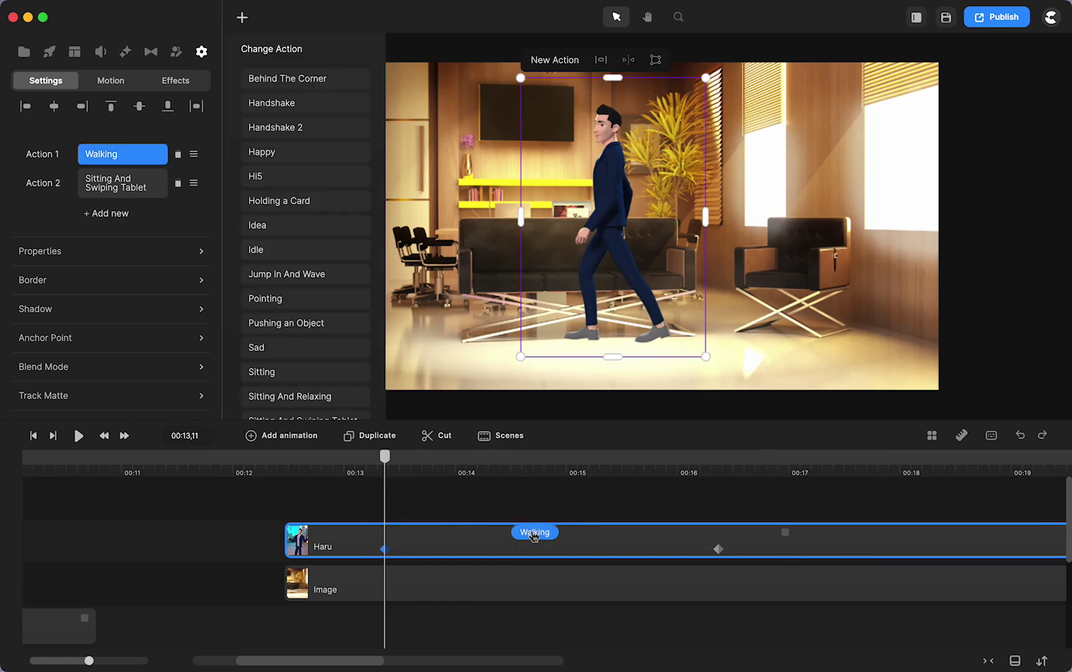
right_click(533, 535)
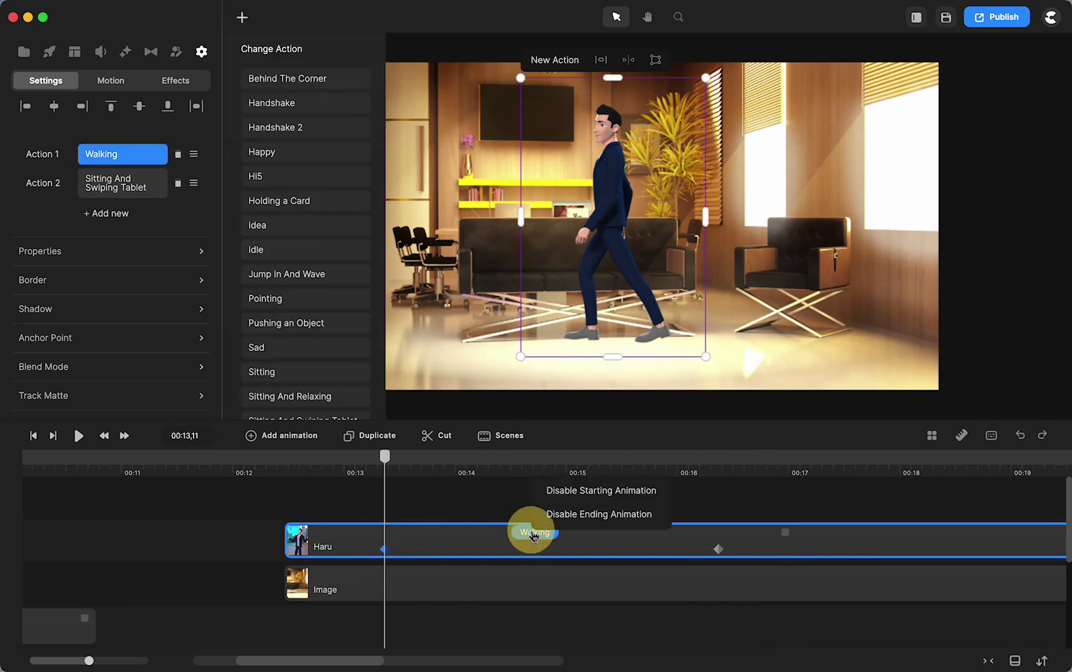
click(567, 492)
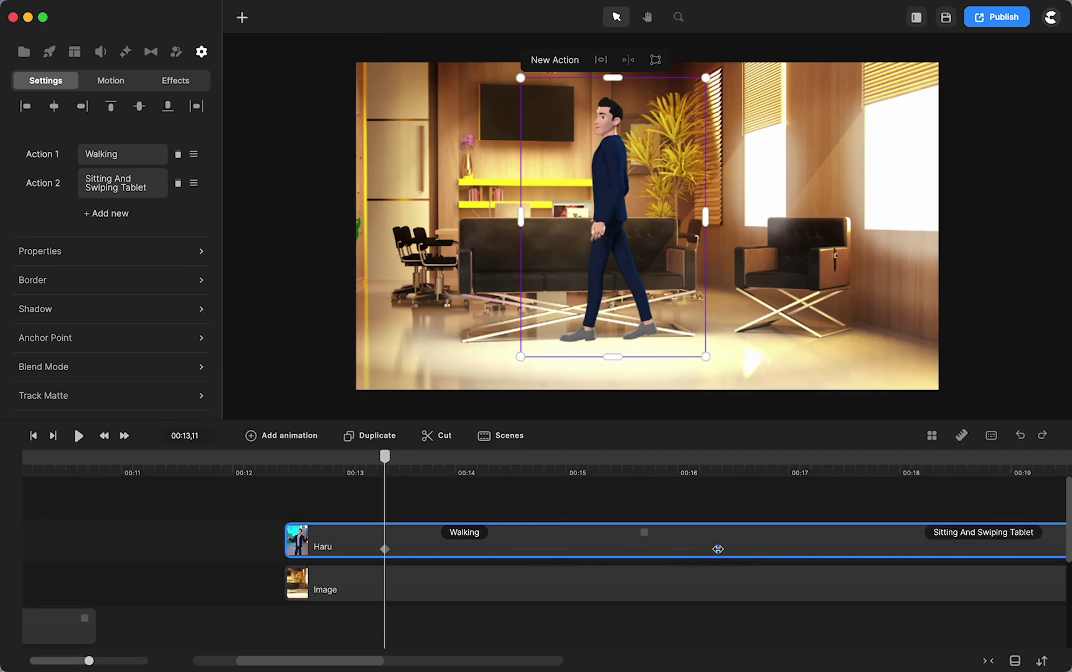
drag(718, 549, 600, 552)
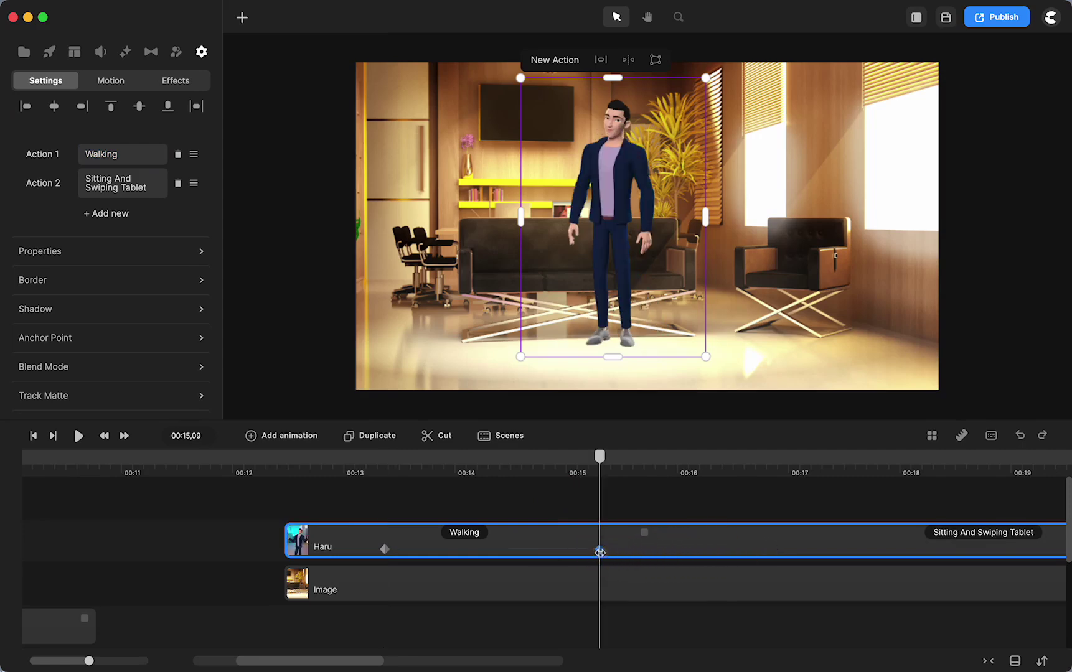
Start Haru at the scene's right edge and shift his keyframes earlier, to about 00:12.8 and 00:14.6
drag(598, 463, 382, 506)
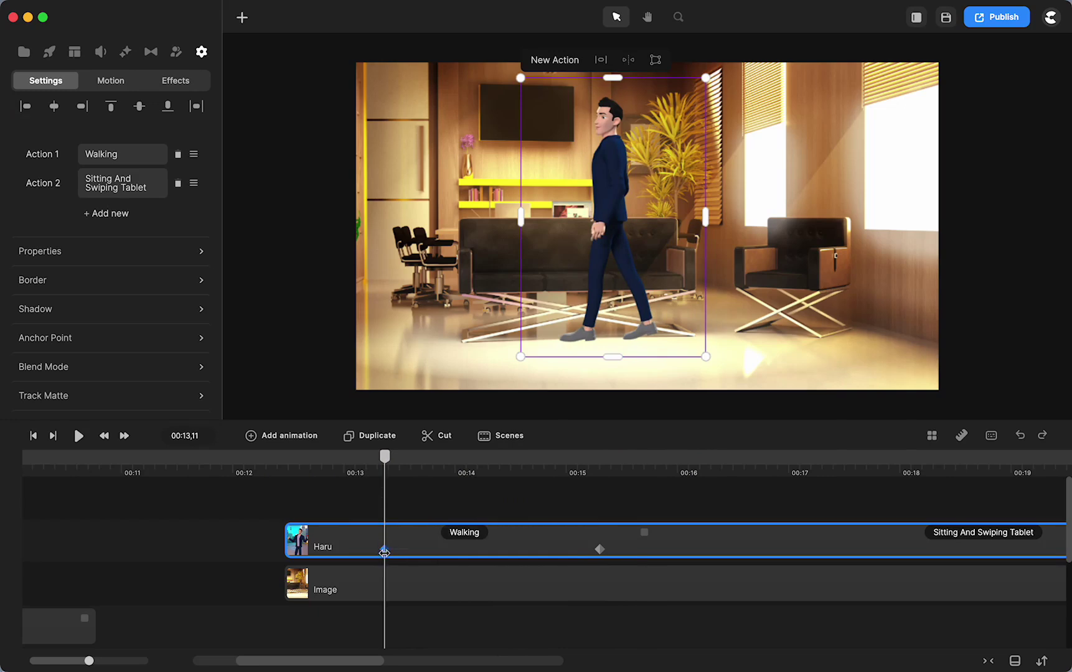
drag(624, 231, 1043, 256)
drag(385, 464, 538, 486)
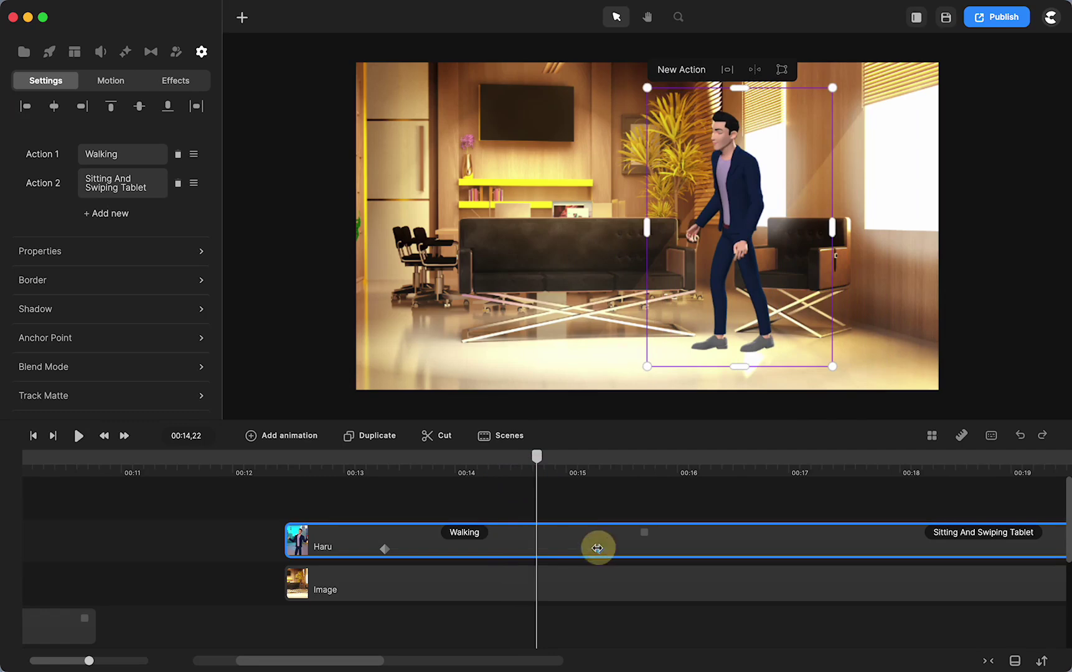
drag(597, 547, 533, 552)
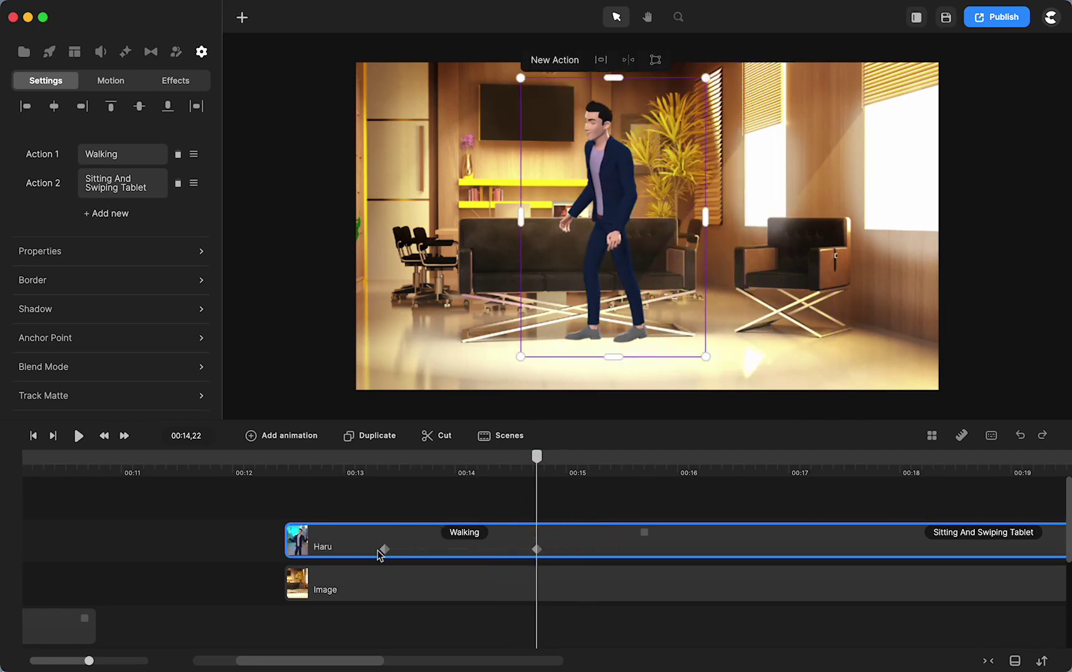
drag(384, 547, 329, 547)
click(280, 459)
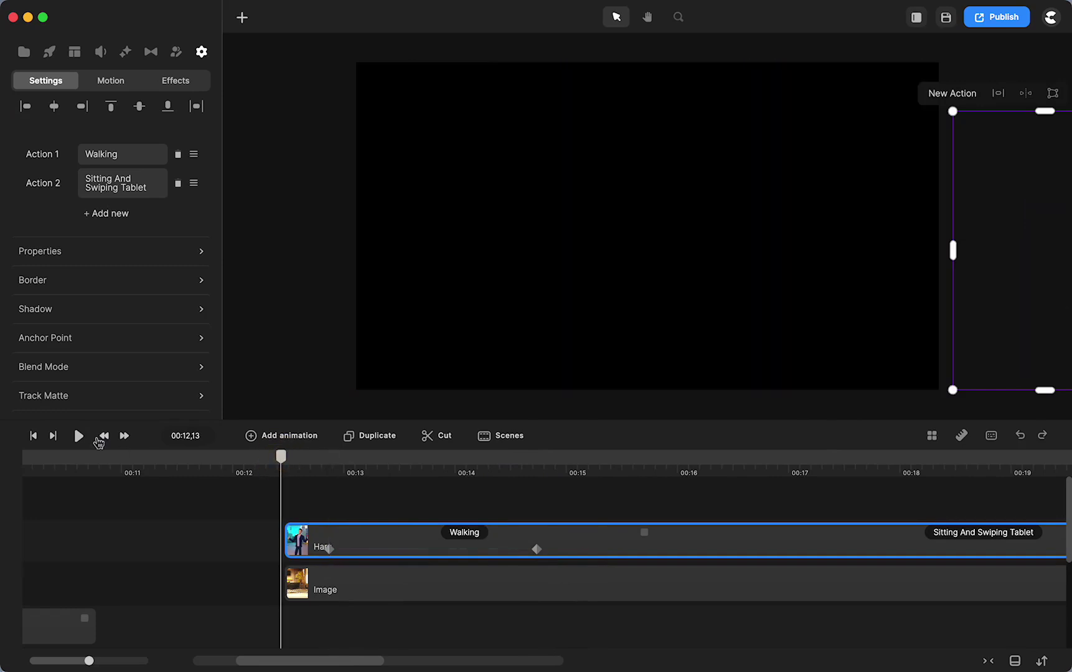
click(81, 437)
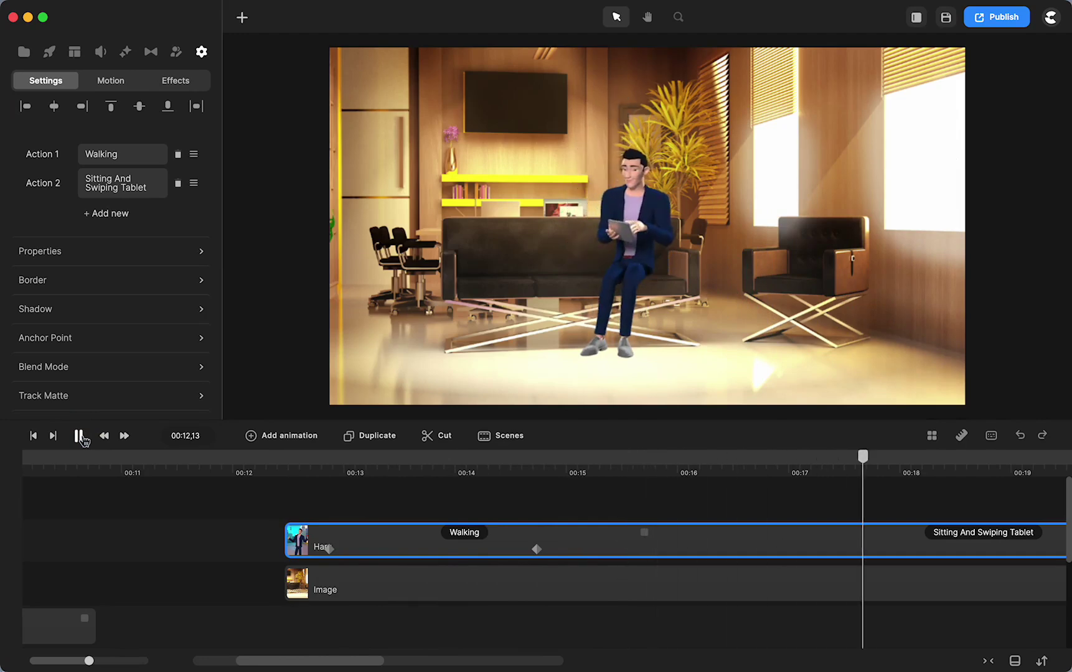
click(80, 437)
scroll(335, 532, right, 10)
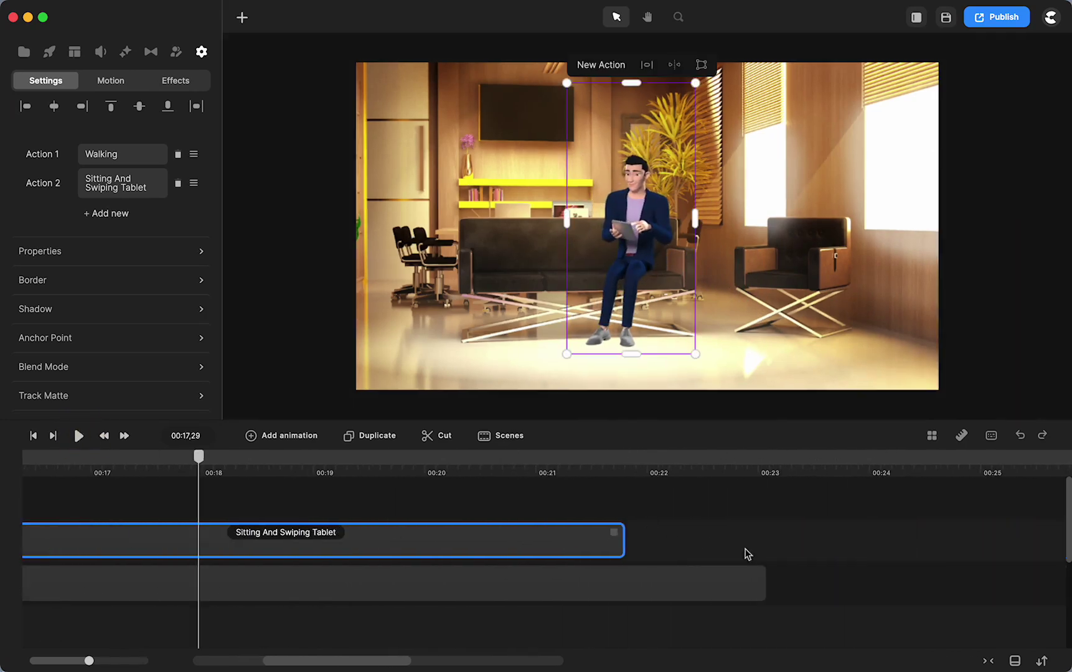
Extend the office background image and add Walking as Haru's action after Sitting And Swiping Tablet
drag(765, 588, 1061, 552)
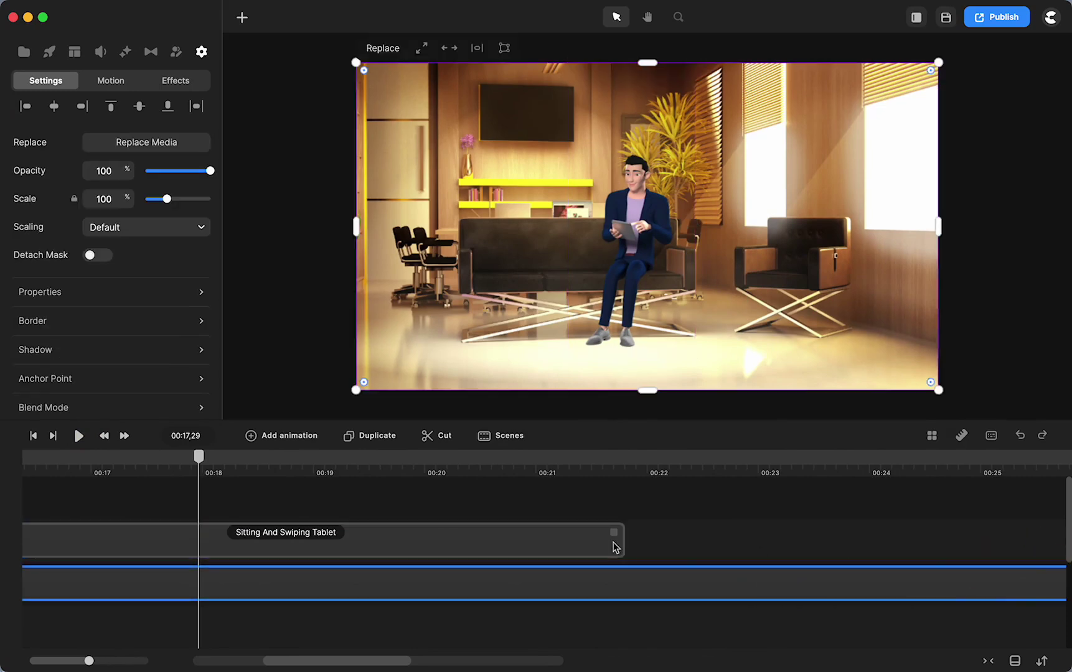
click(572, 551)
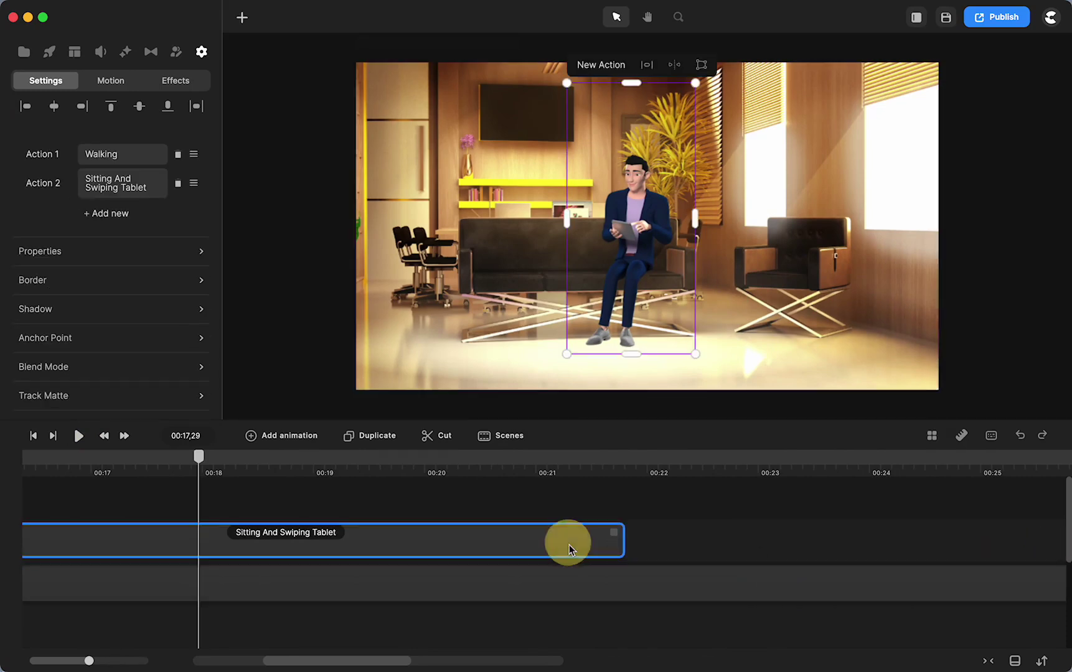
click(108, 215)
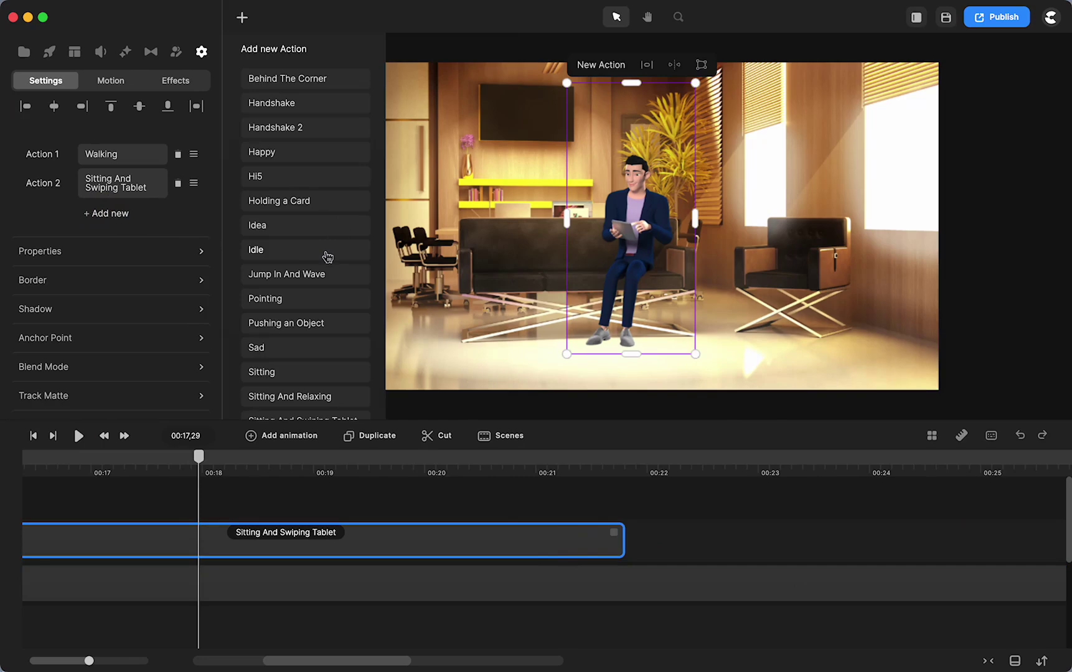
scroll(328, 256, down, 6)
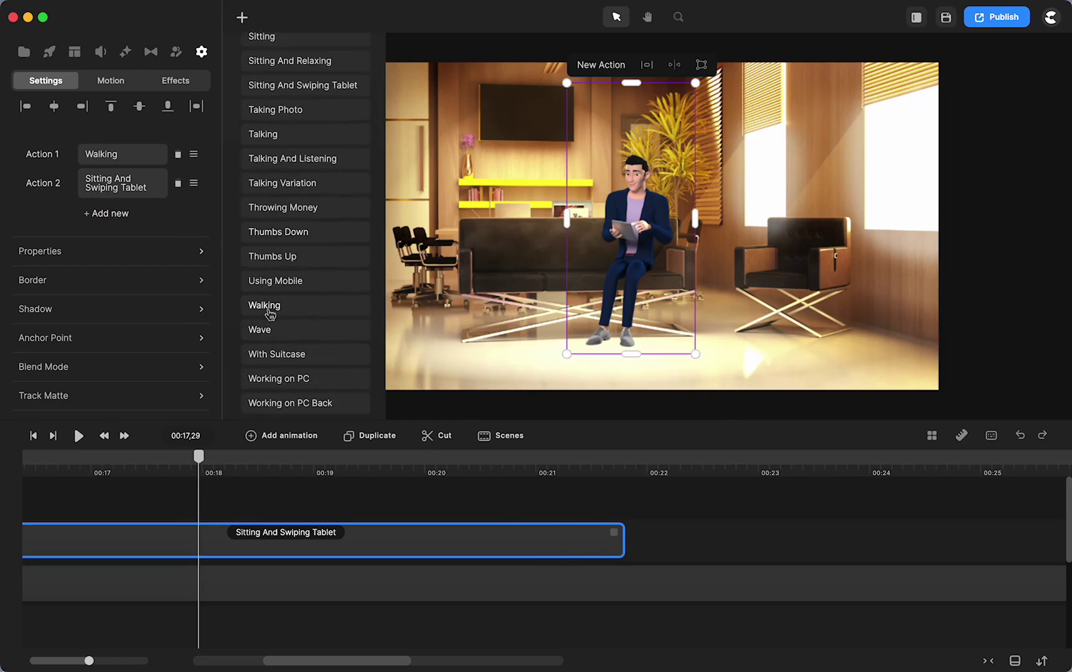
click(269, 311)
Replay the scene from the start to check Haru's new Walking action
scroll(346, 549, left, 5)
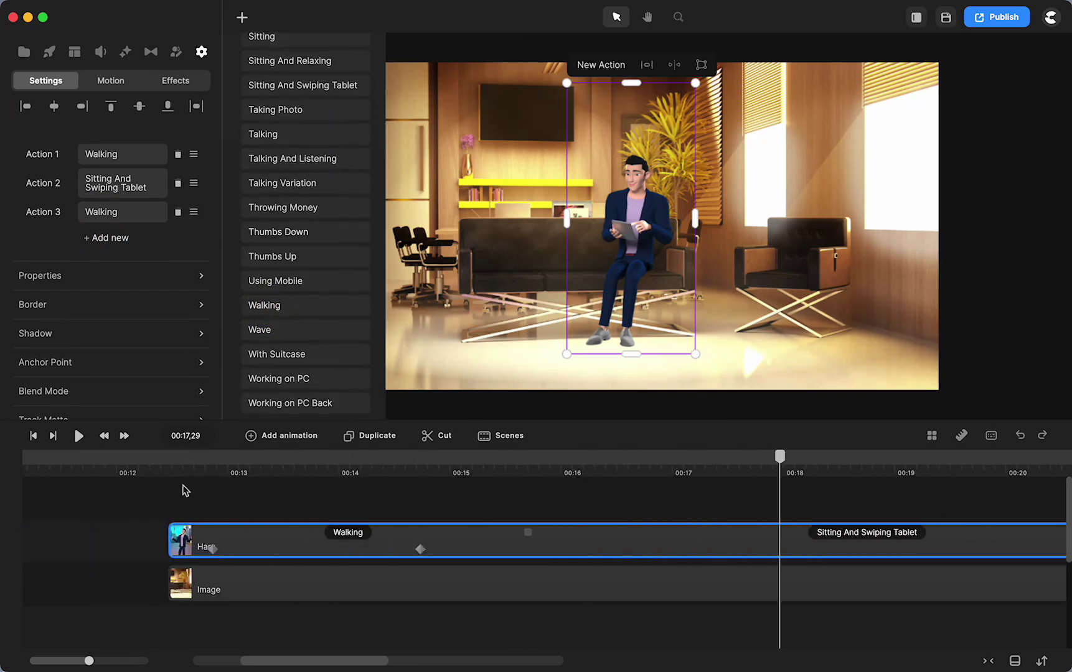
click(177, 463)
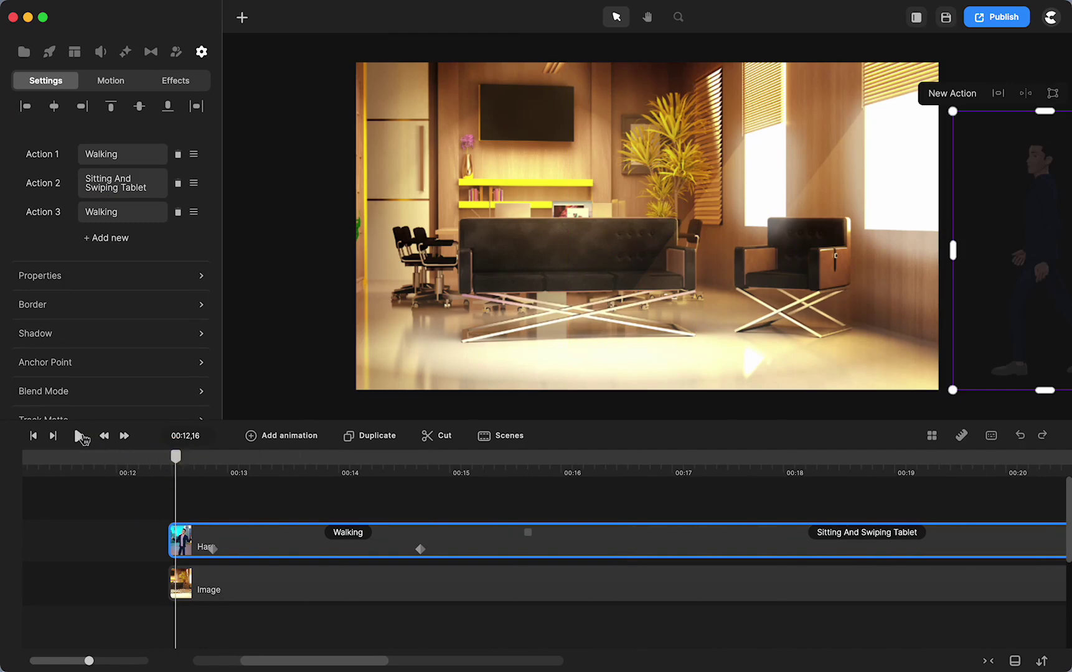
click(81, 437)
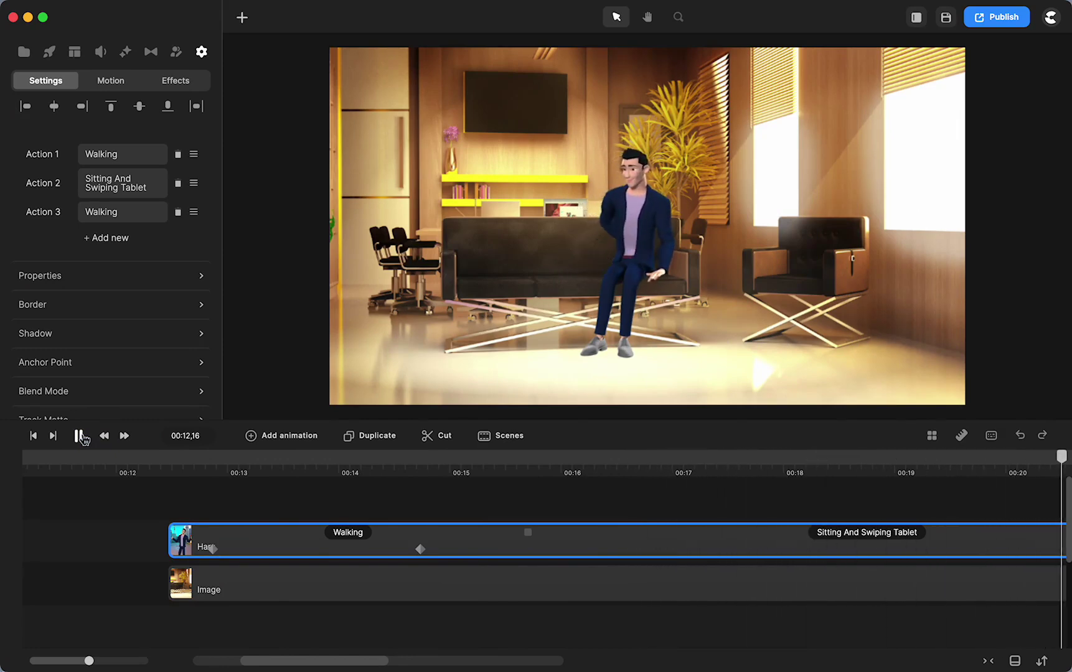
Add a linear Position animation ending at 00:24 that moves Haru off the office's left edge
click(81, 437)
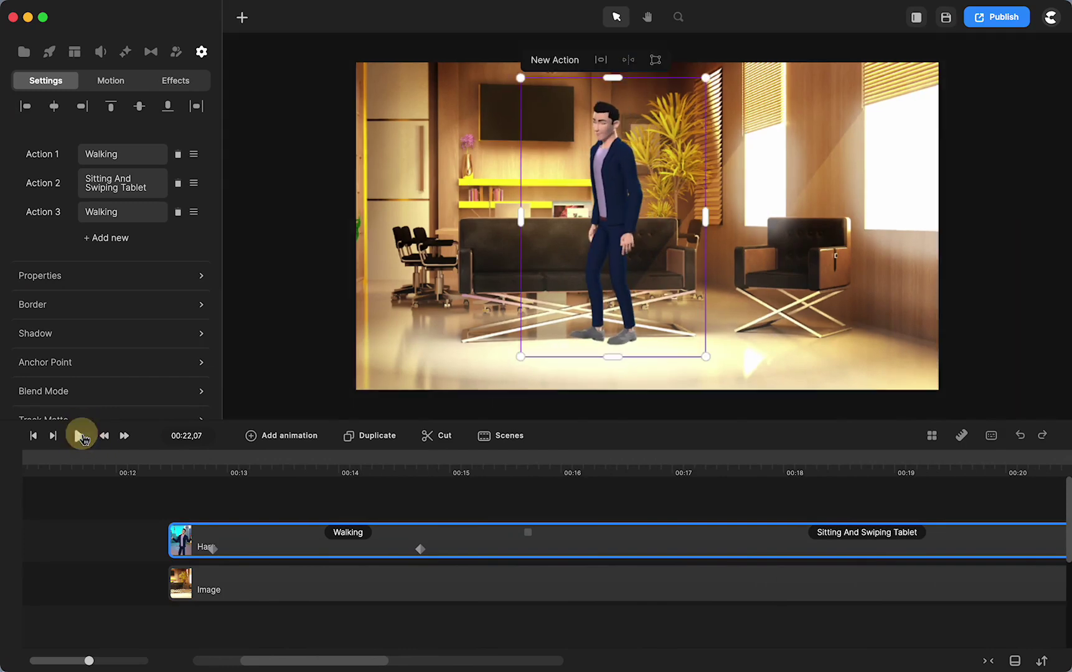
scroll(605, 534, right, 5)
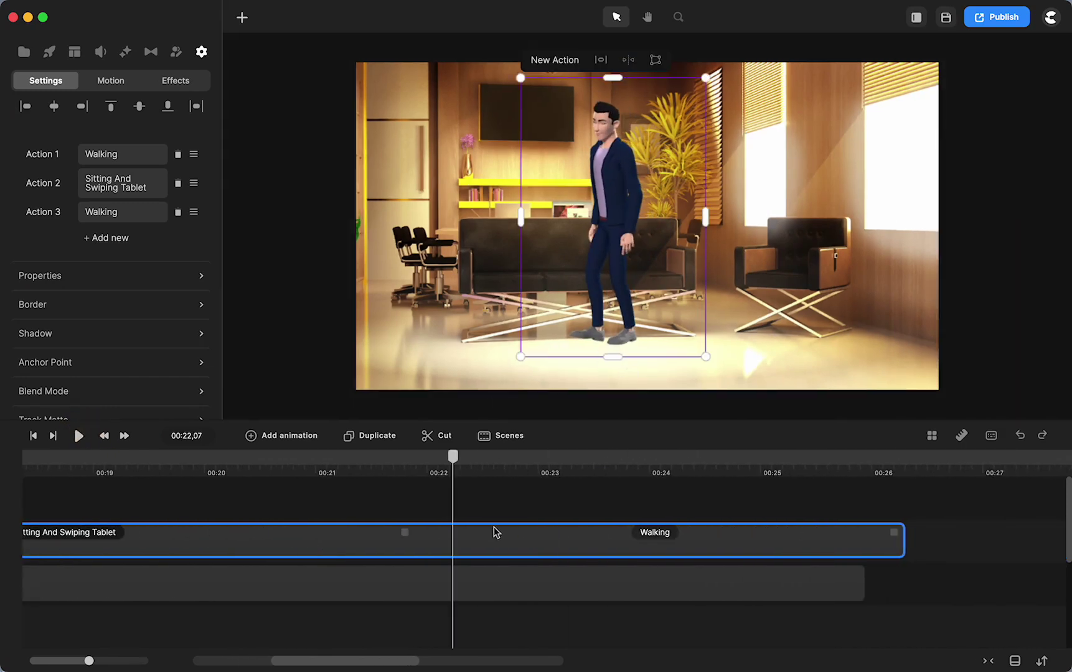
drag(453, 466, 447, 466)
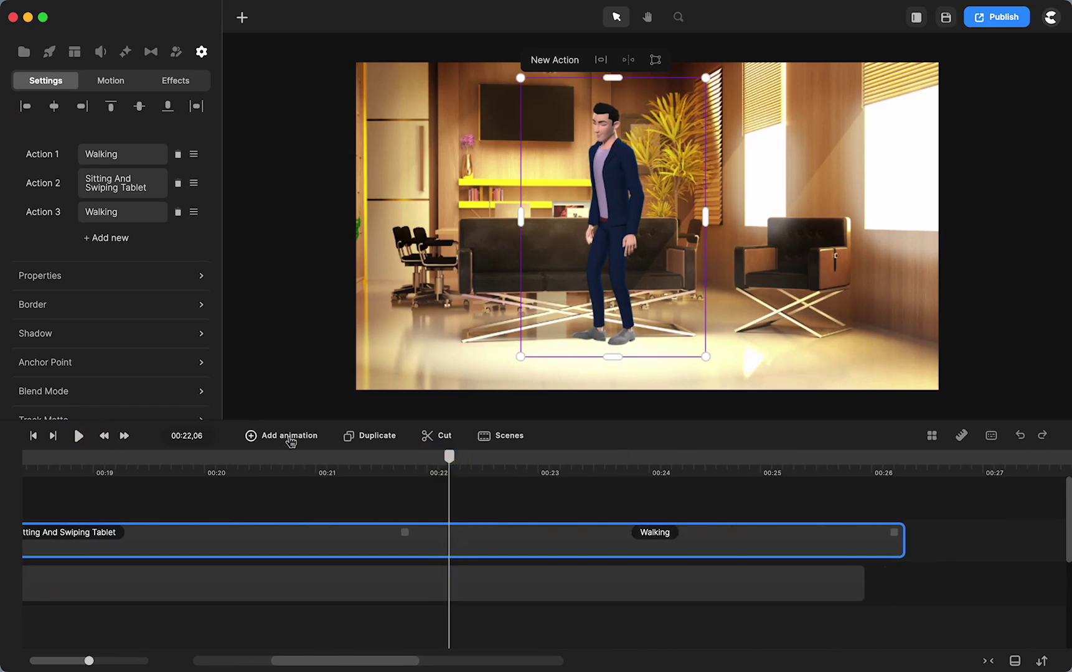
click(290, 435)
click(322, 300)
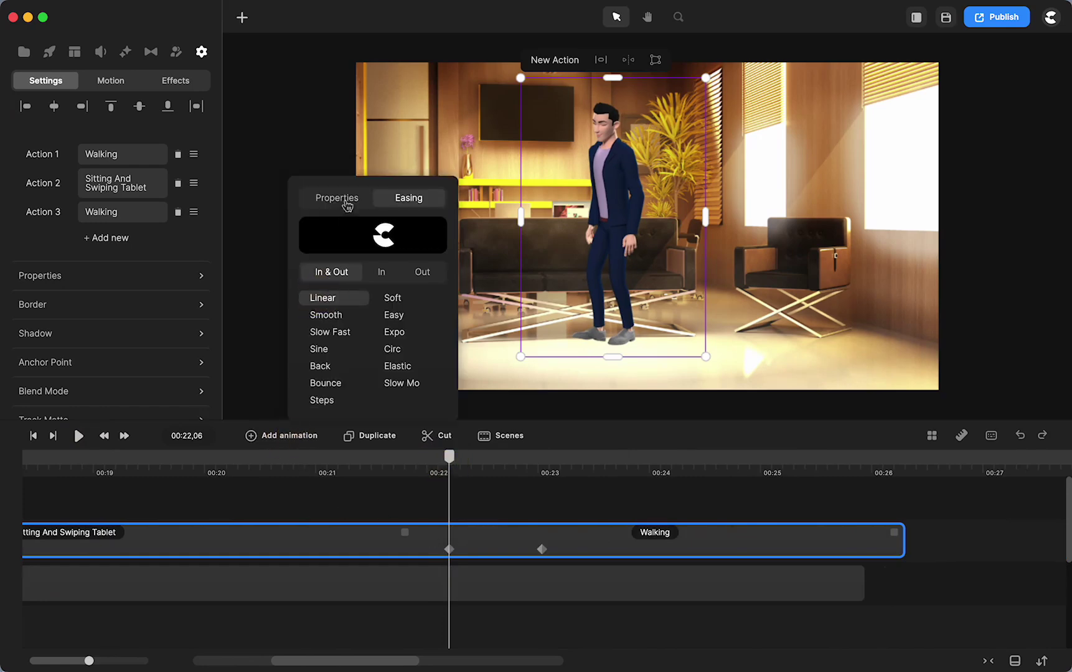
click(337, 198)
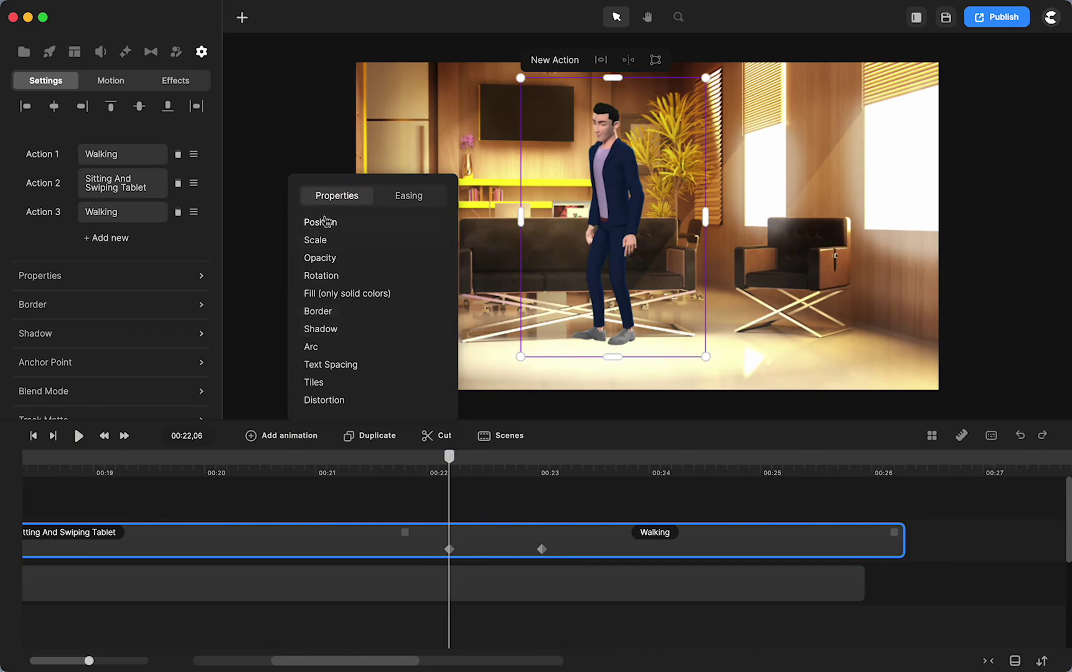
click(651, 547)
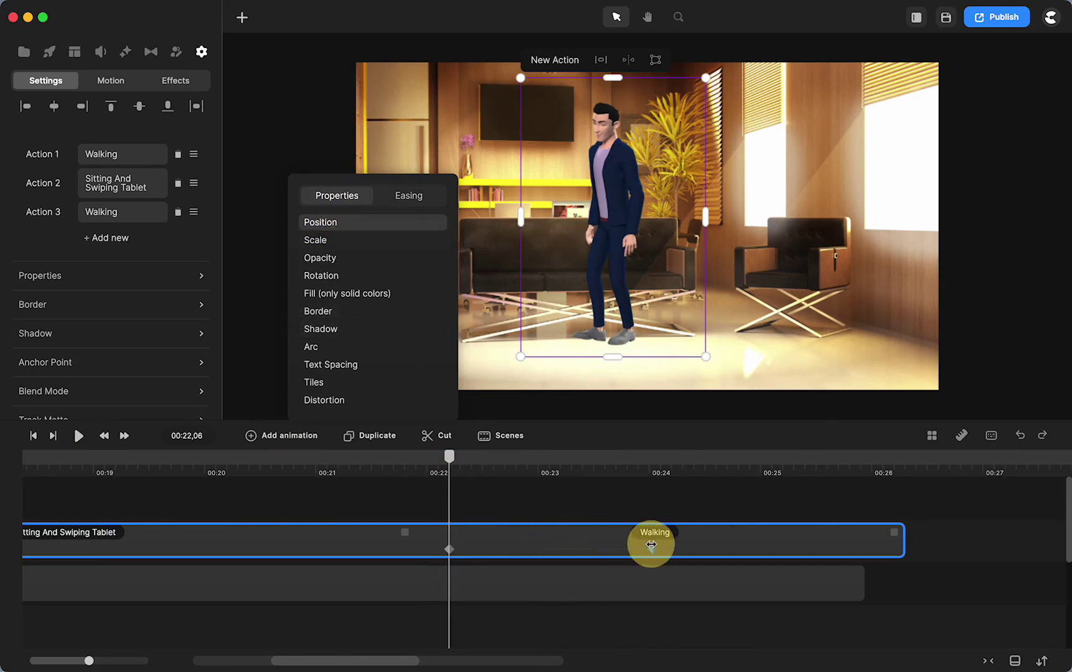
drag(605, 250, 266, 309)
Replay from just before Haru gets up to watch him walk off screen
click(261, 460)
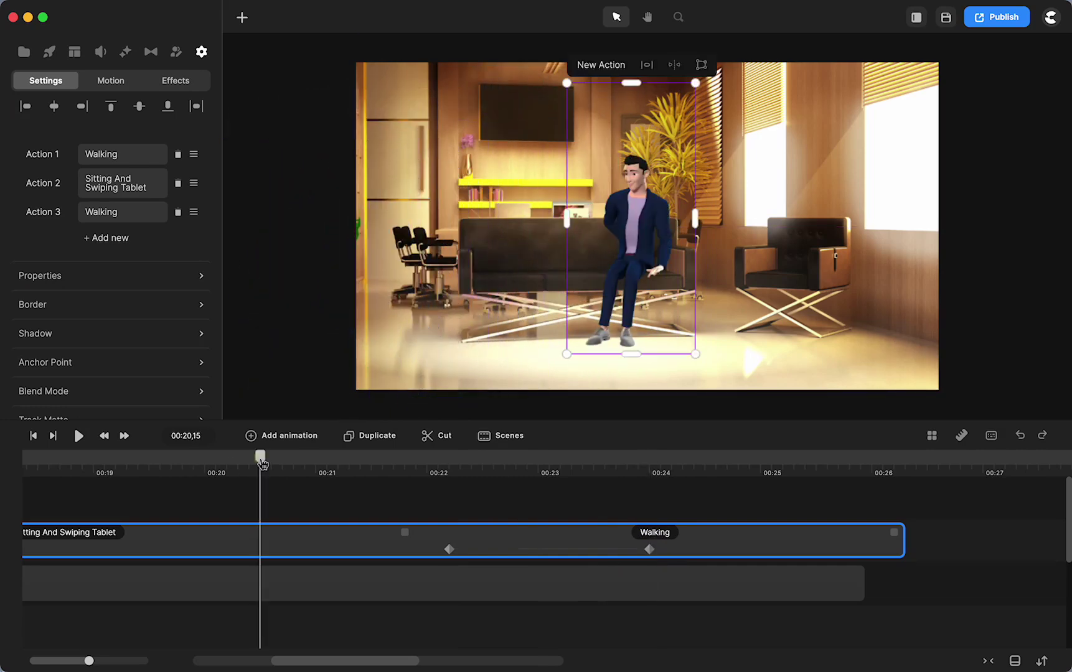
click(80, 436)
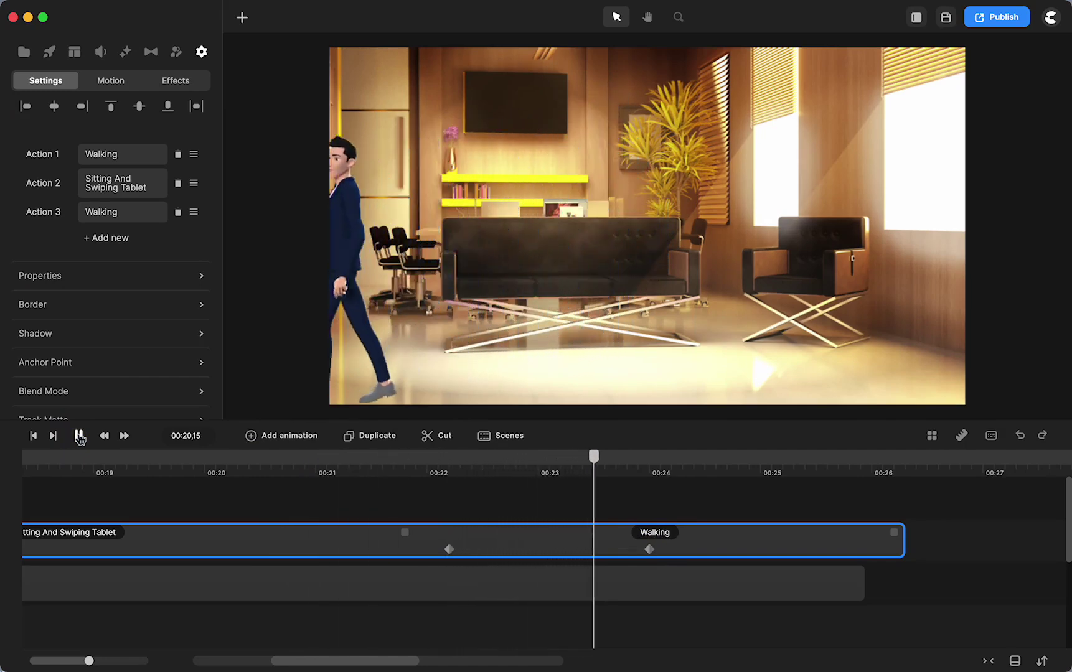
click(79, 436)
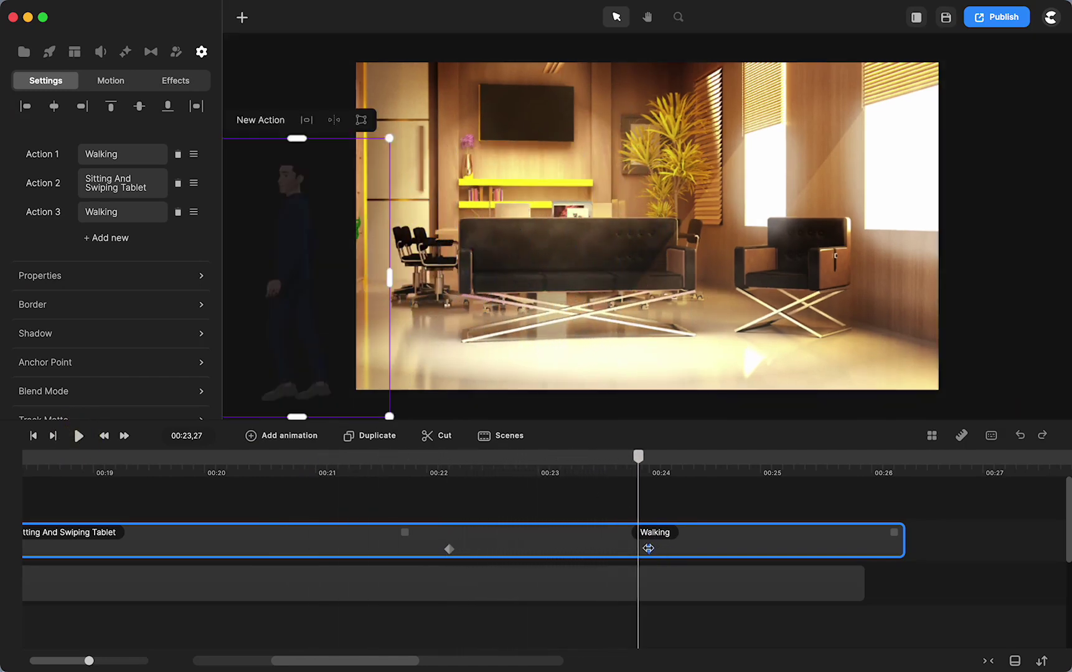
scroll(149, 540, left, 5)
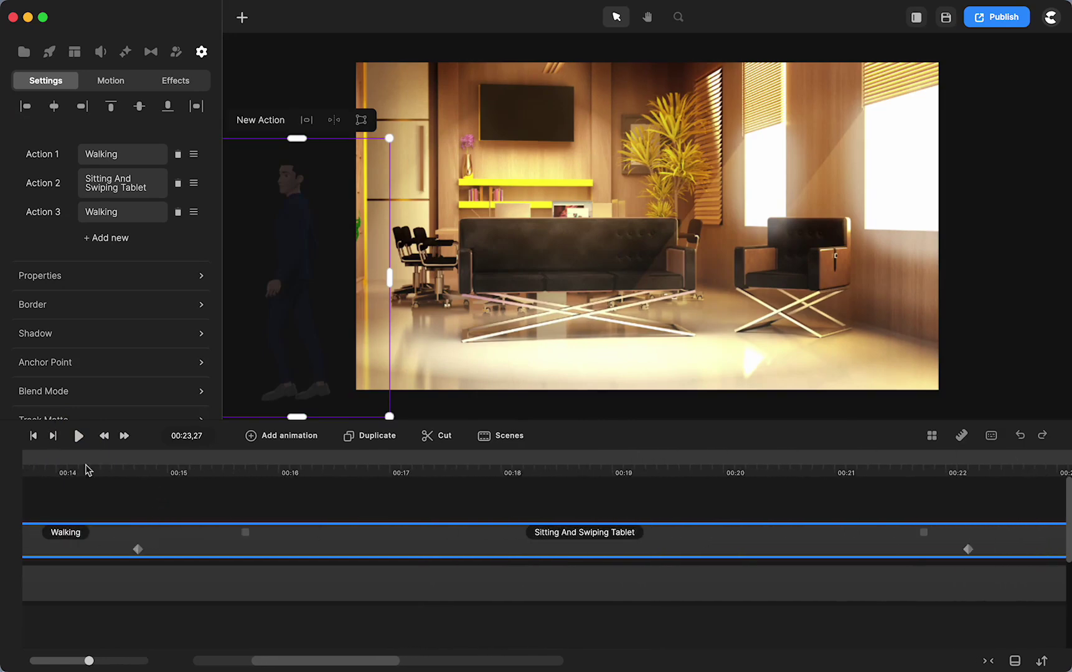
click(45, 461)
click(78, 436)
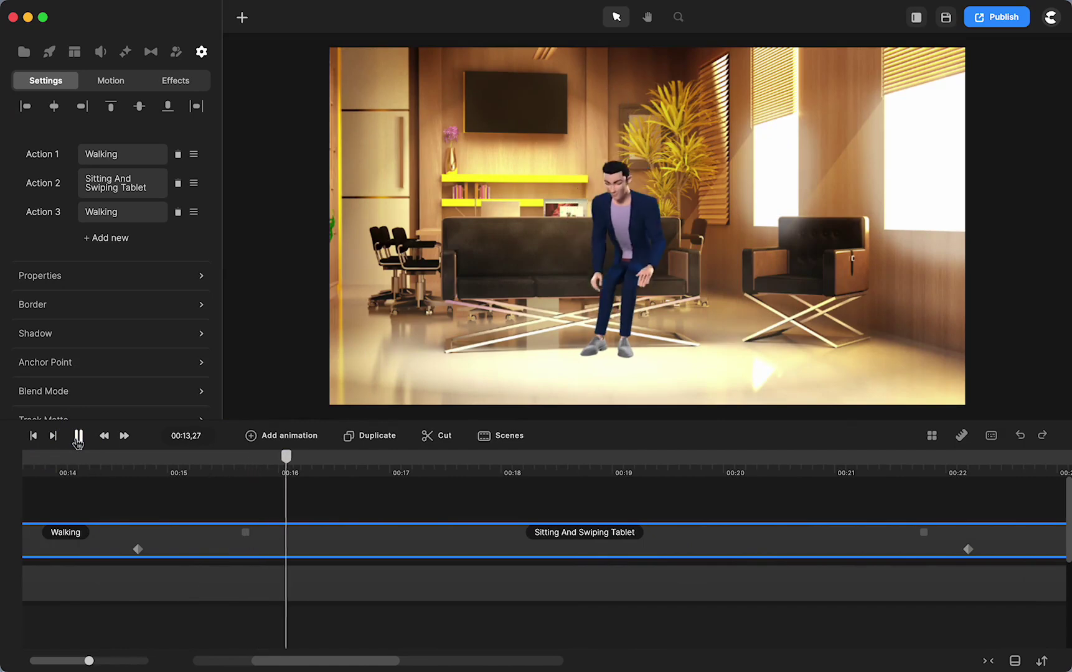
click(78, 436)
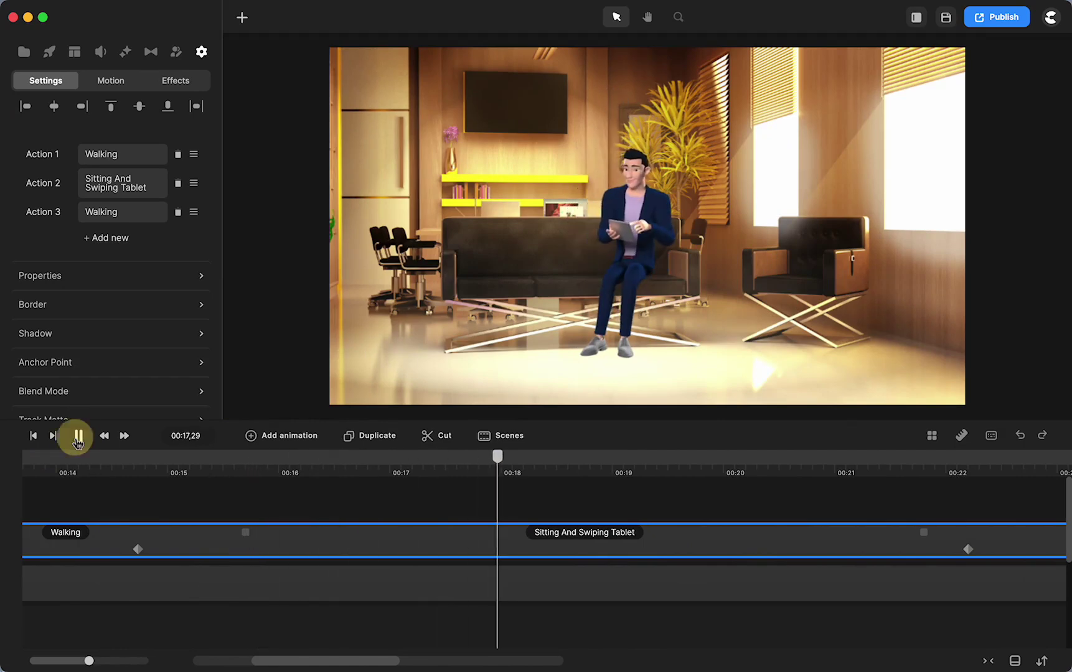